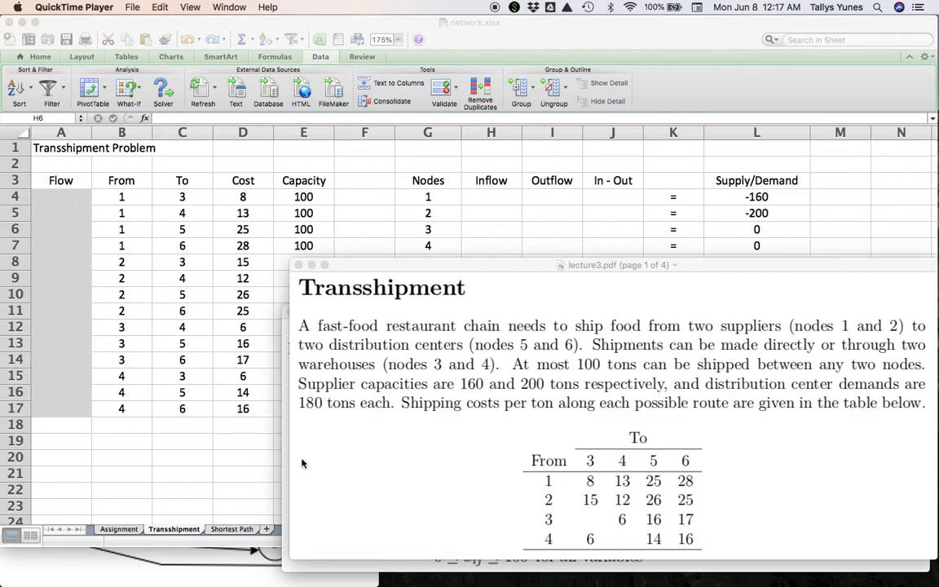
Step: Examine the transship.png network diagram alongside the objective and node constraints in lecture3-complete.pdf
click(102, 563)
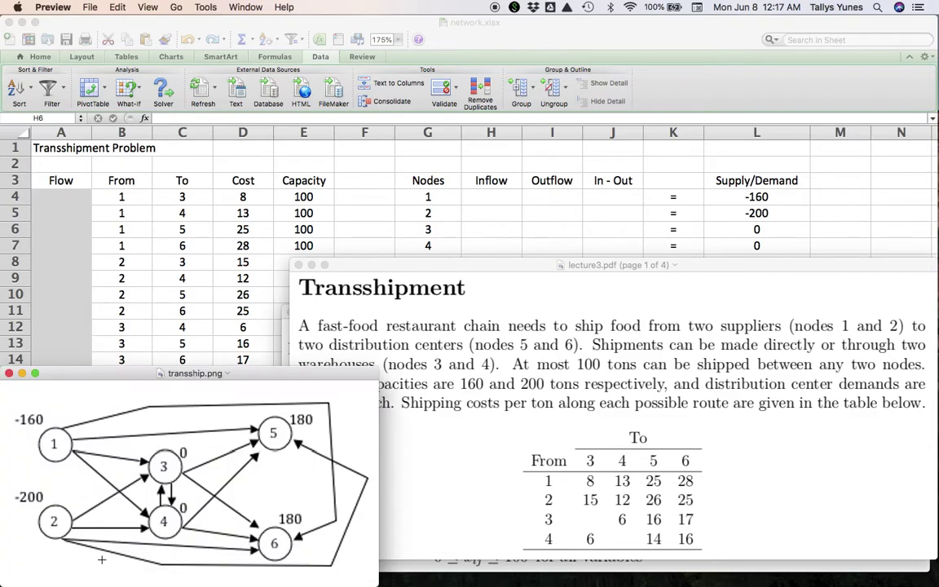
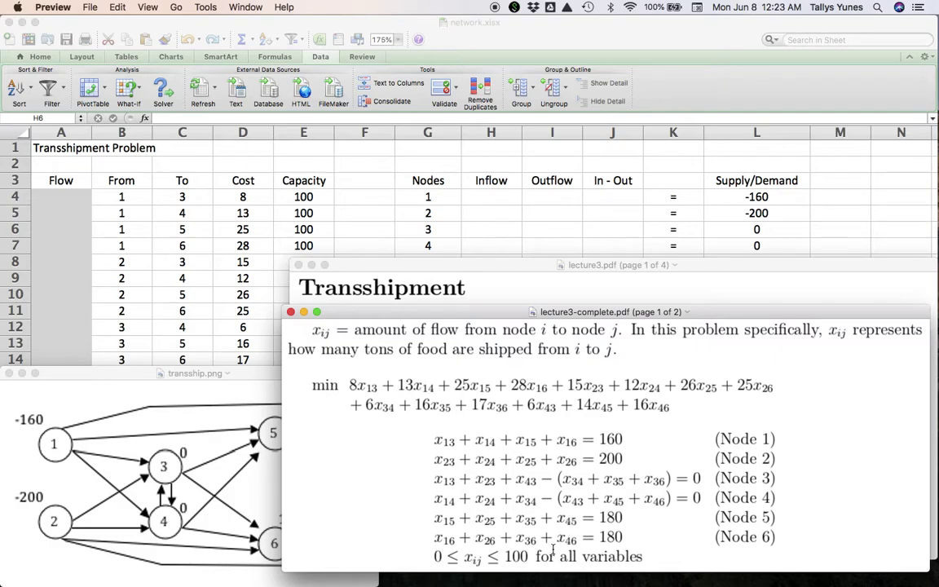
click(240, 377)
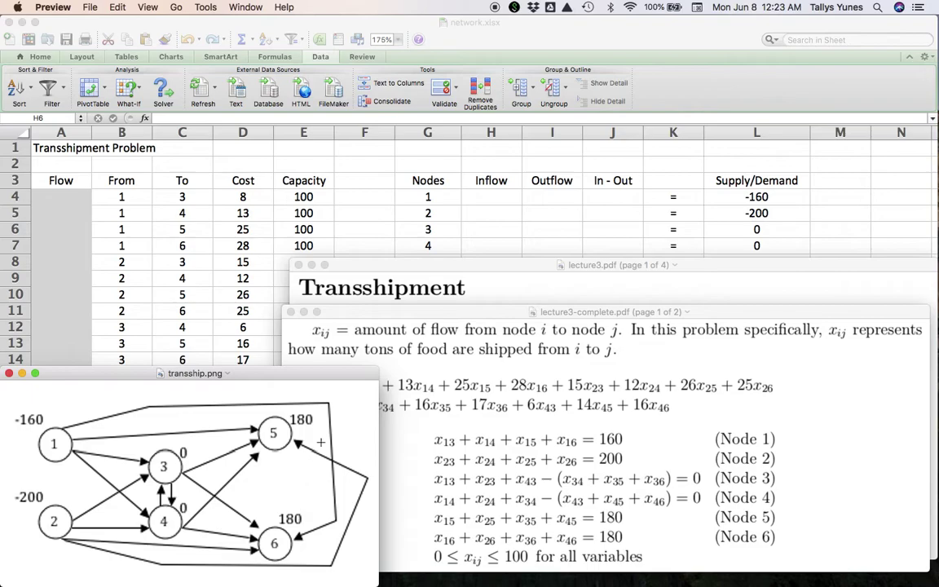
click(433, 319)
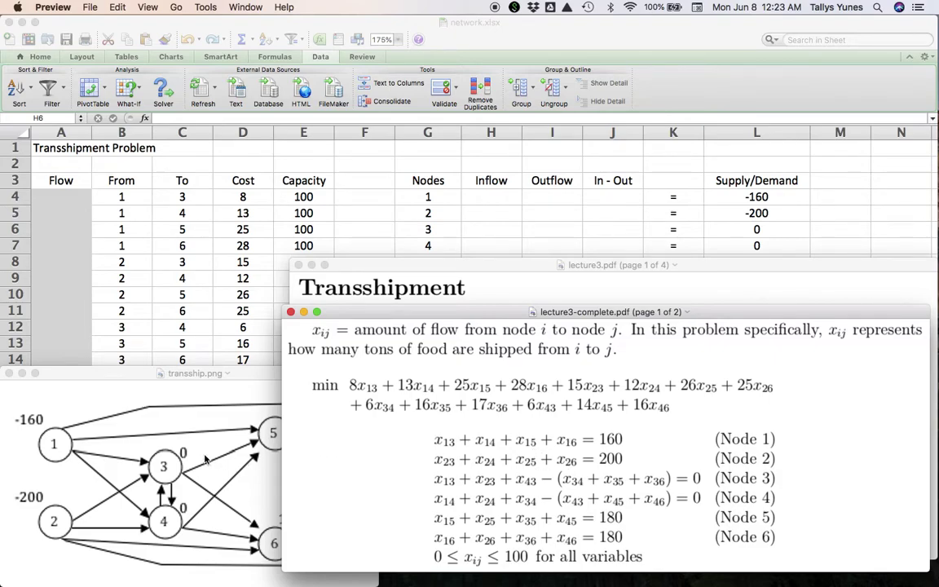
click(59, 427)
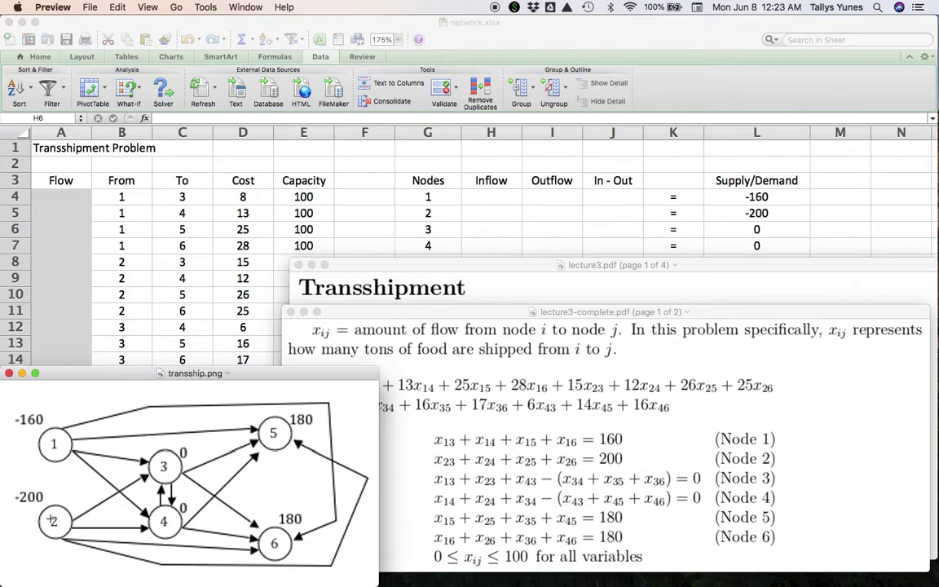
click(375, 312)
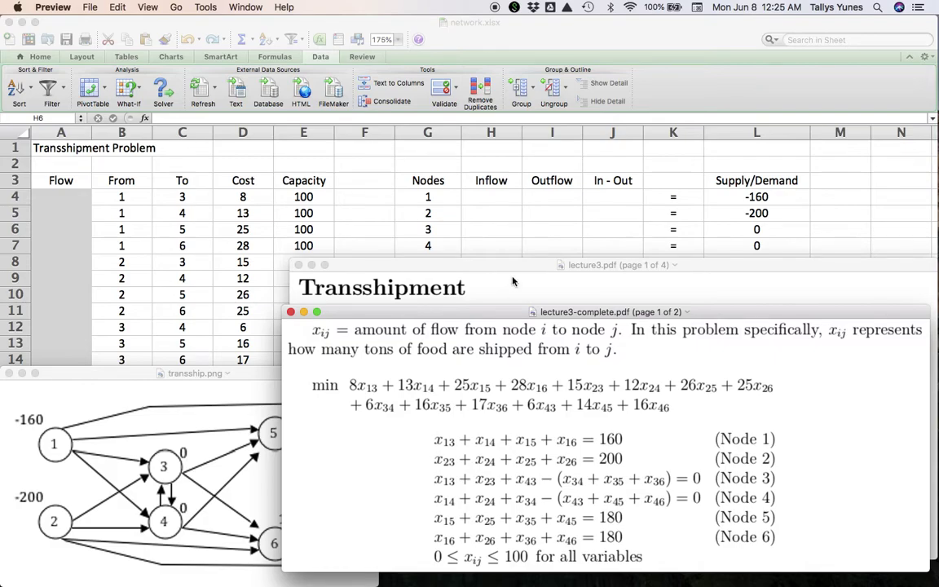
Step: Switch to the network.xlsx workbook in Excel and compare the Assignment sheet's flow matrix layout with the transshipment network diagram
click(579, 51)
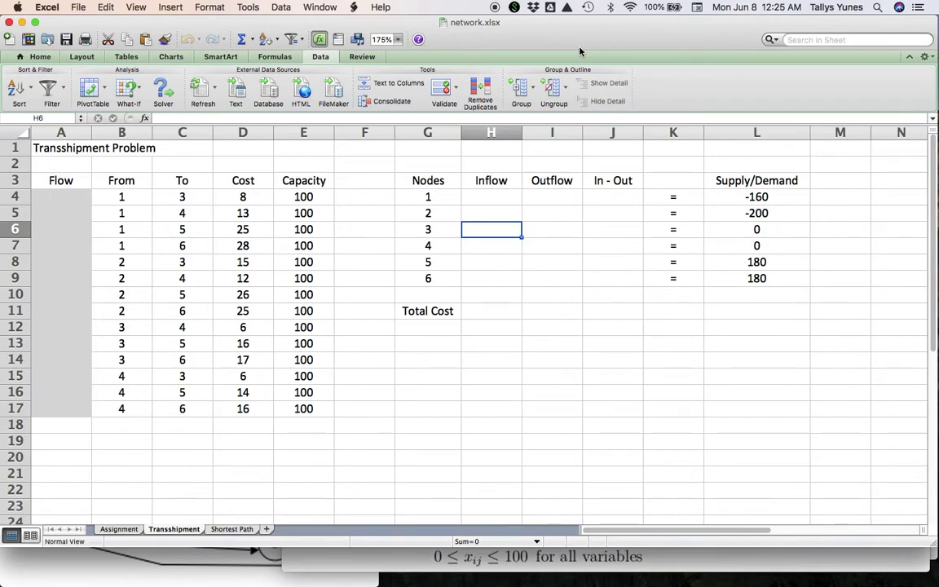
click(118, 530)
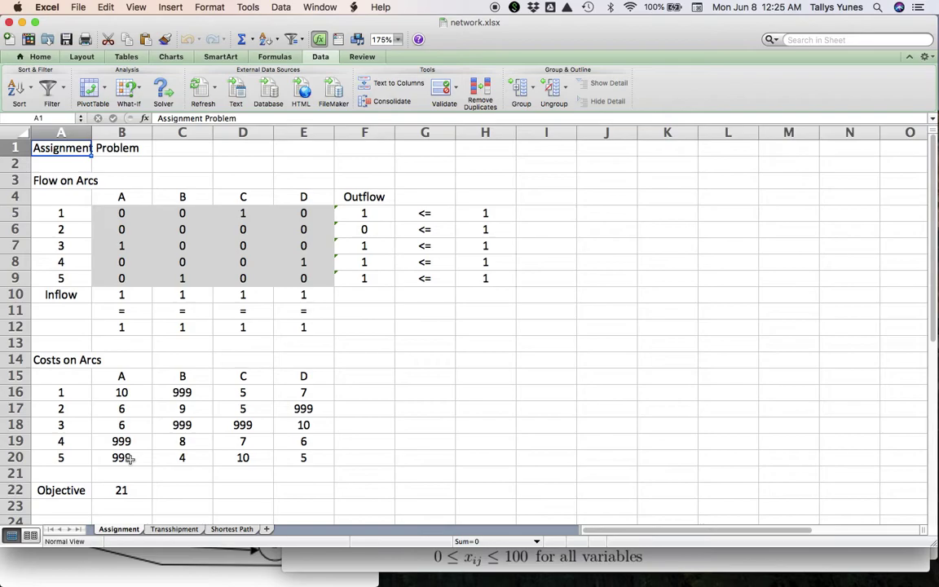
click(124, 564)
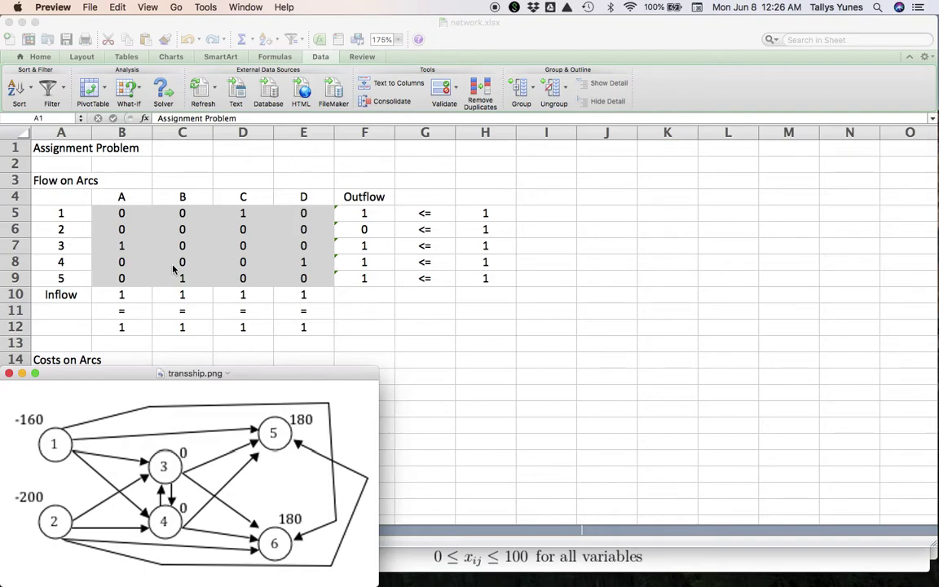
click(413, 378)
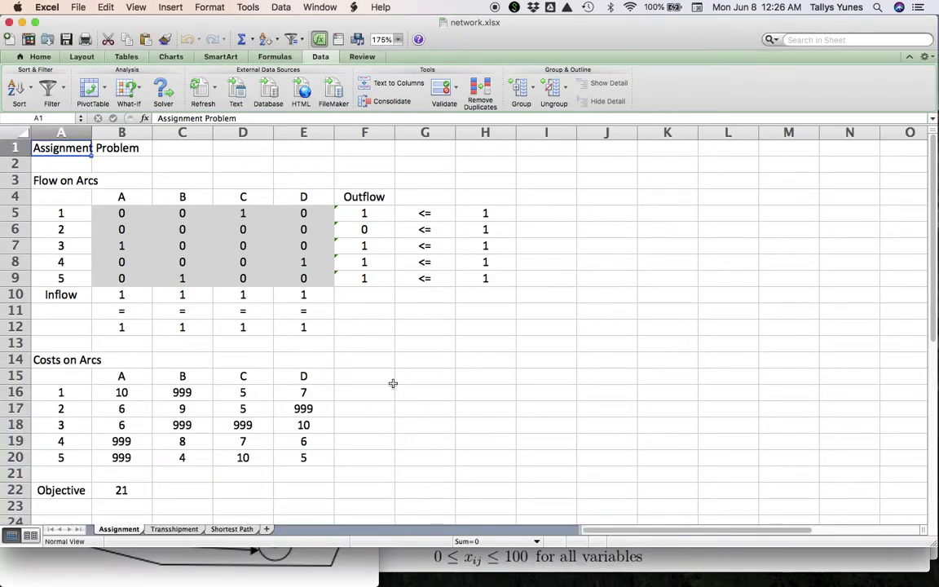
Step: Compare the Transshipment sheet's arc and node tables with the network diagram, the problem statement in lecture3.pdf and the formulation in lecture3-complete.pdf
click(173, 529)
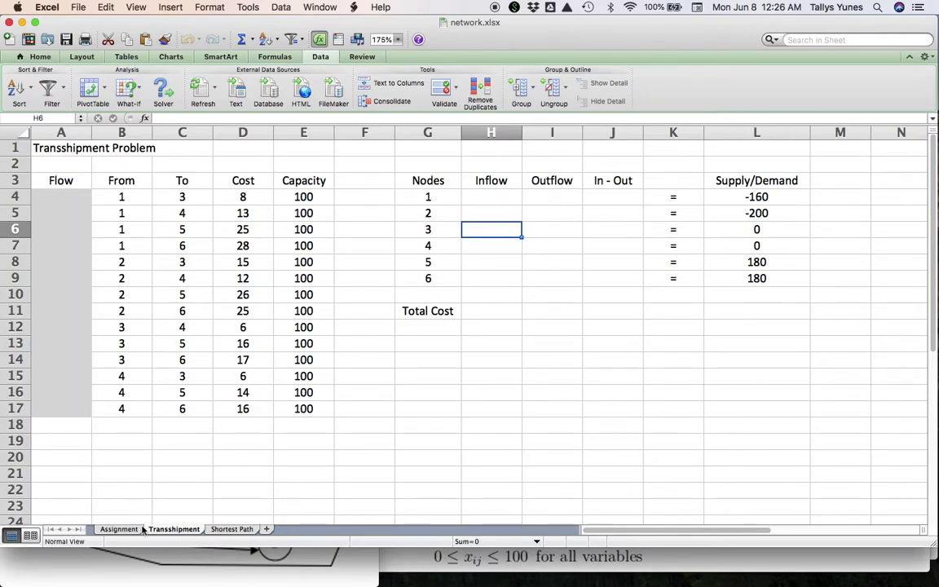
key(super+Tab)
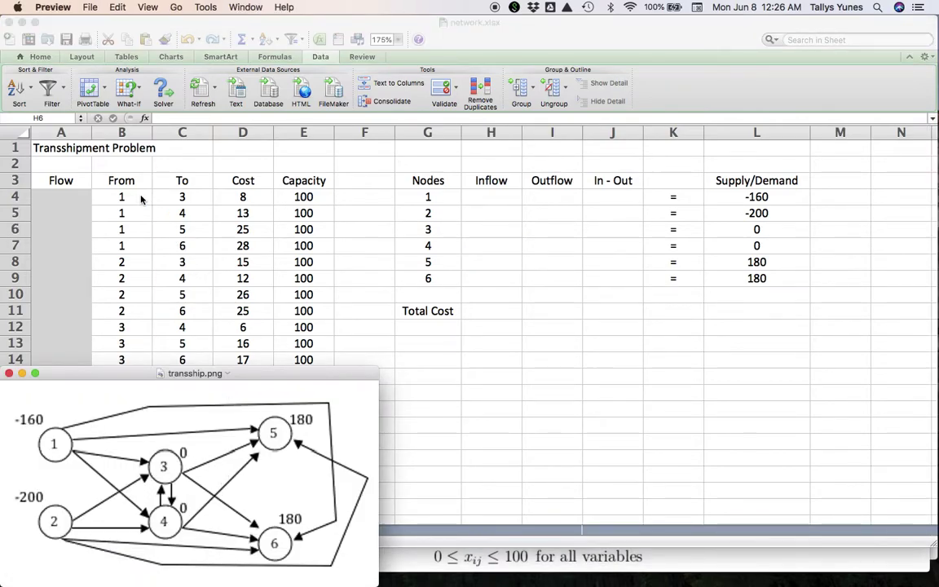
key(super+Tab)
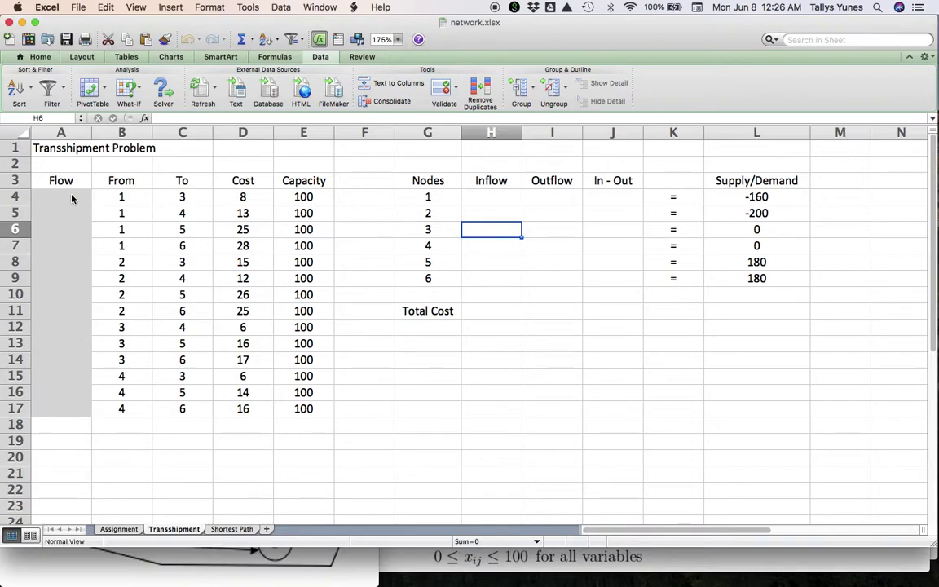
click(62, 235)
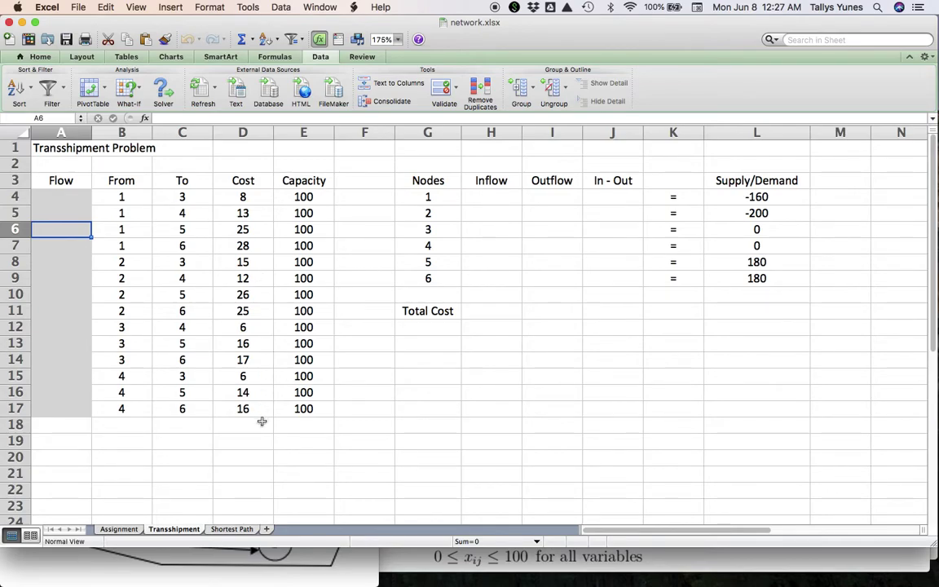
click(816, 565)
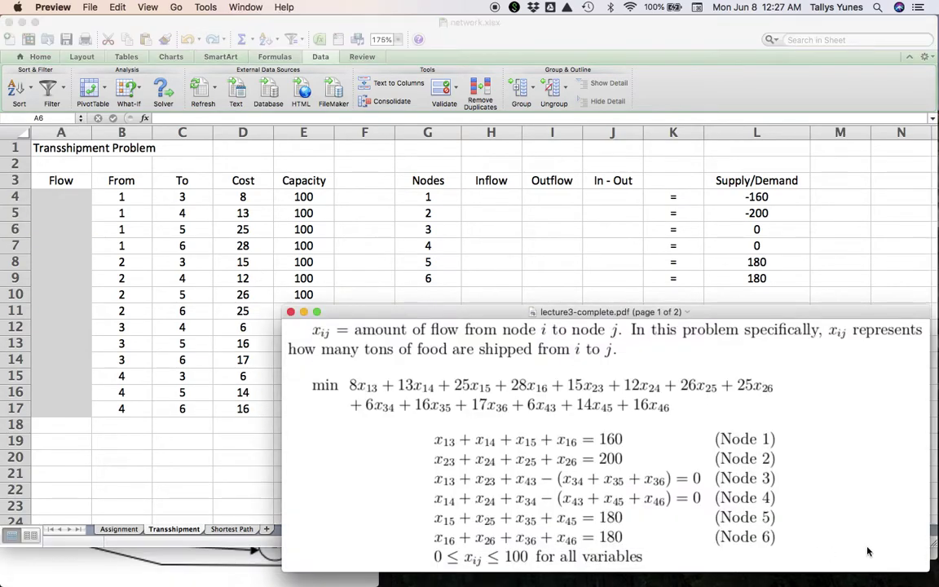
key(super+grave)
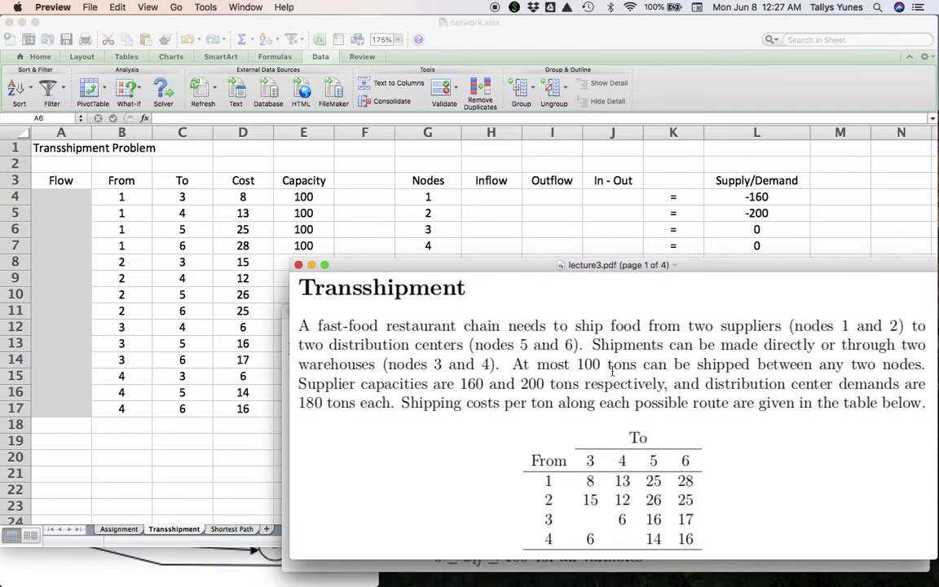
click(314, 171)
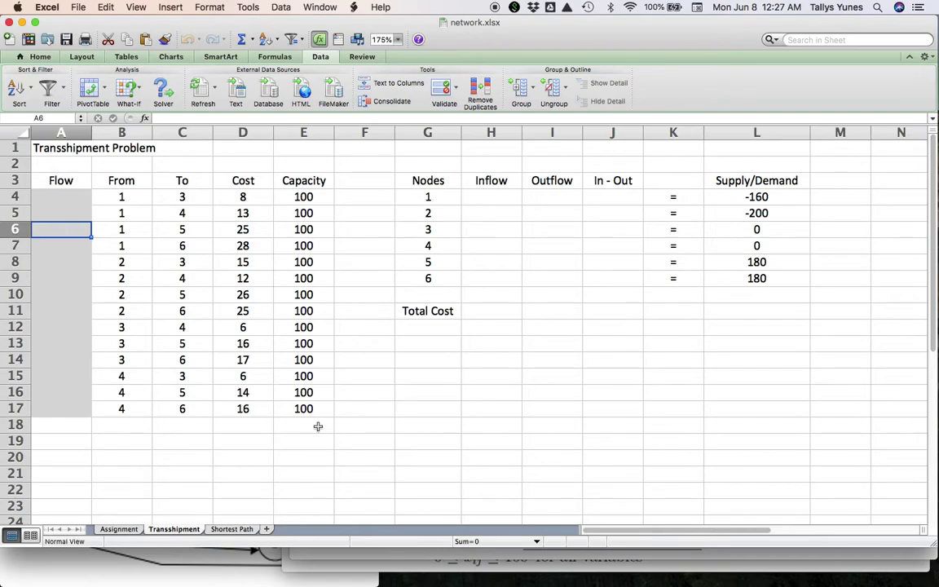
click(494, 236)
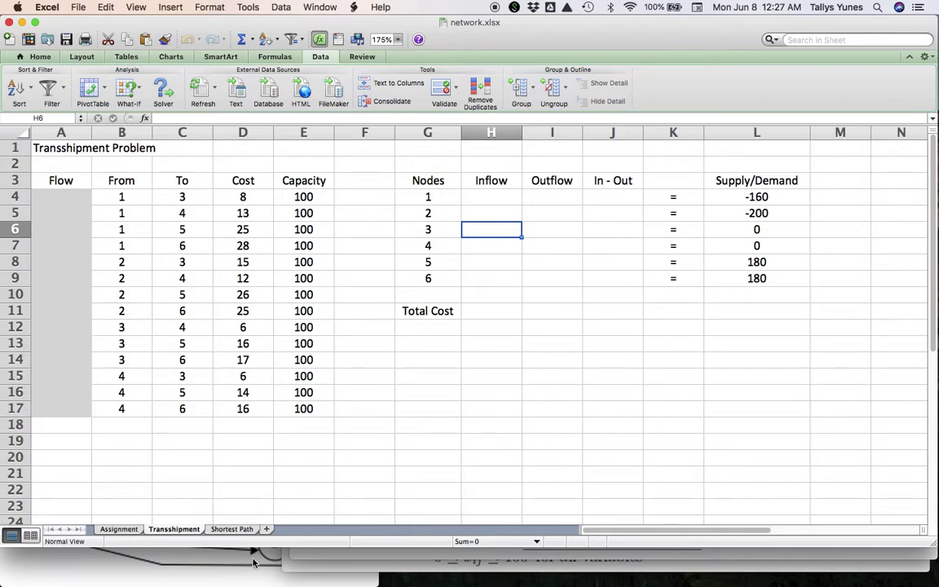
click(324, 560)
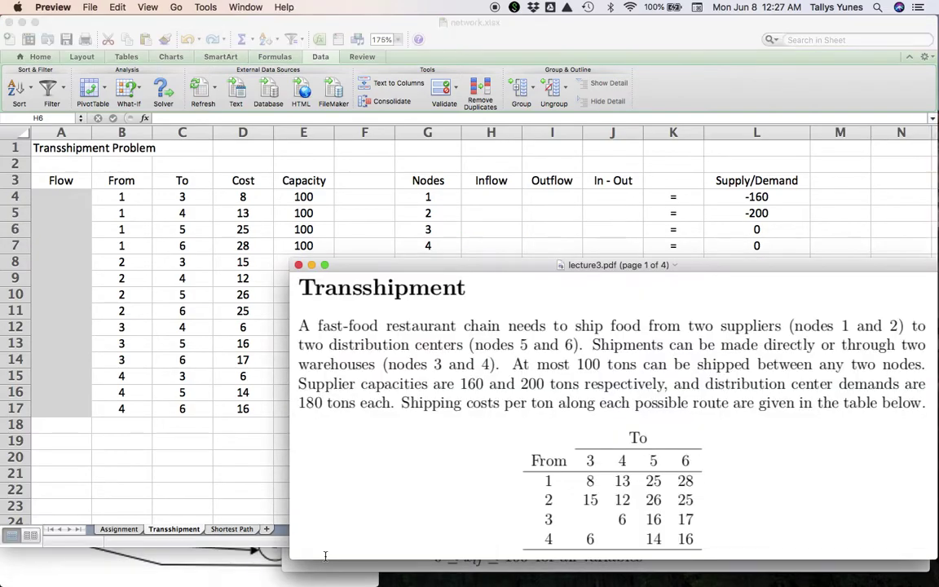
click(430, 571)
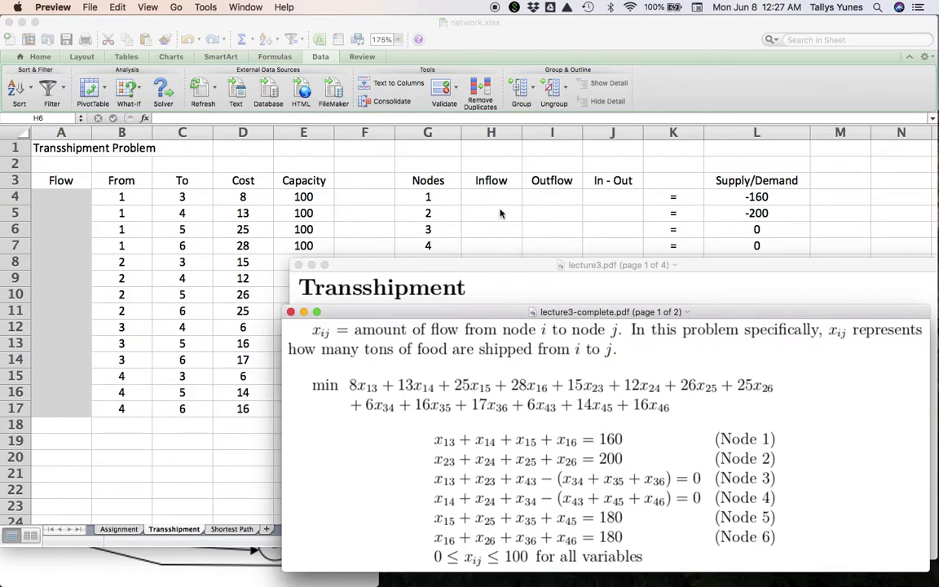
Step: Try computing node 3's inflow in H6 of network.xlsx by adding individual flow cells with =A4+A8+A15
click(499, 234)
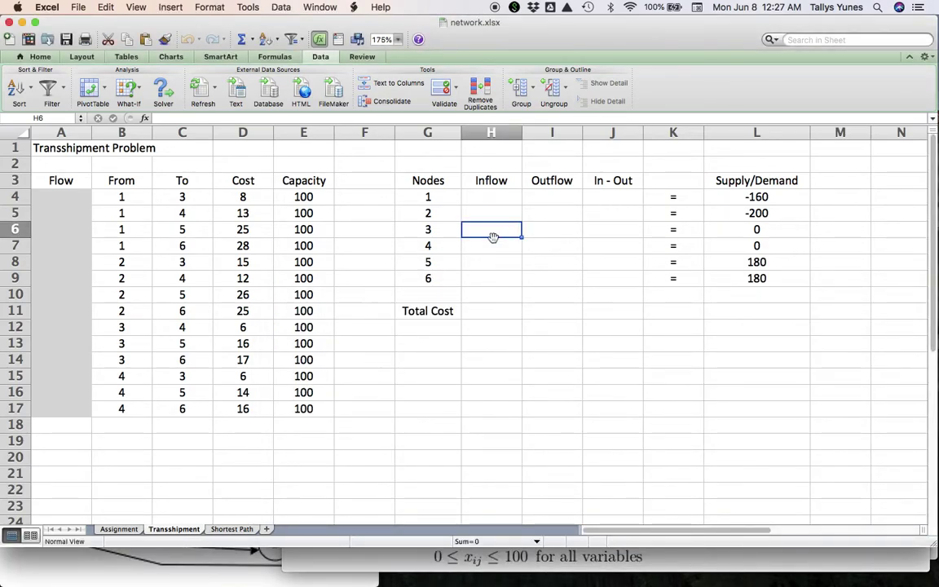
text(=)
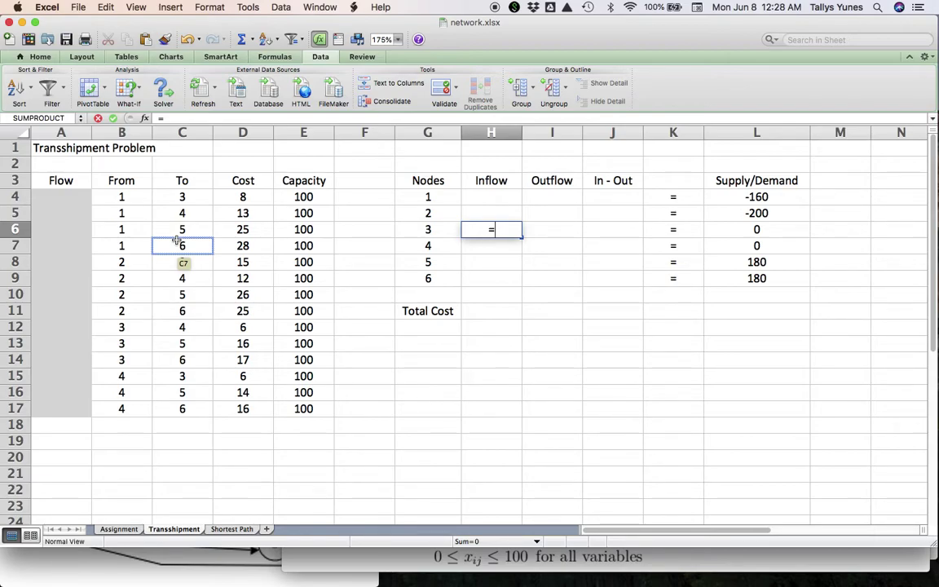
click(84, 197)
text(+)
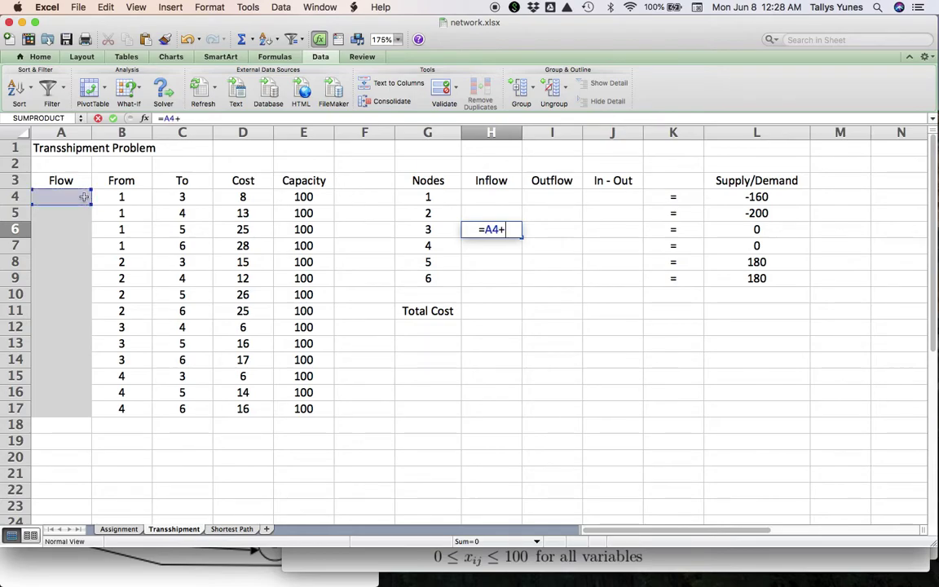
click(72, 261)
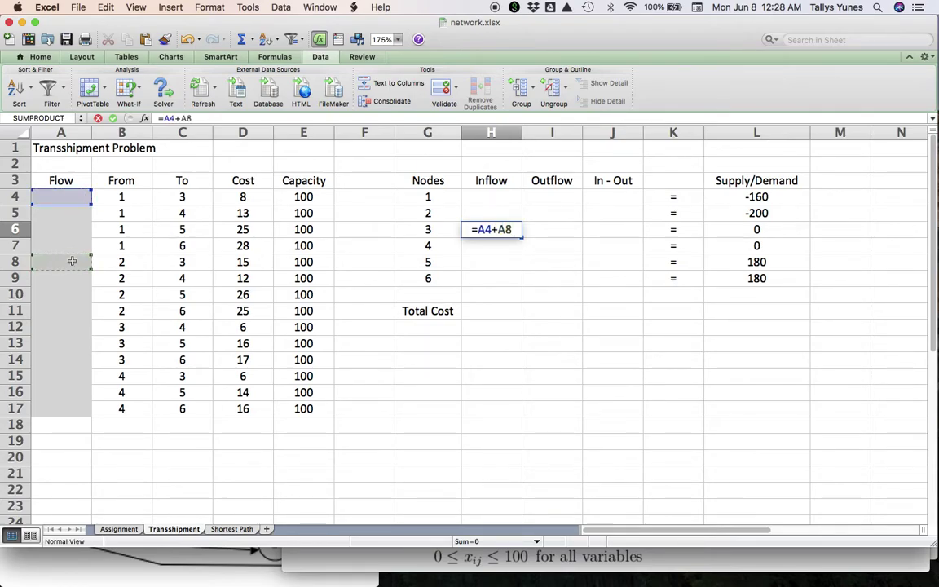
text(+)
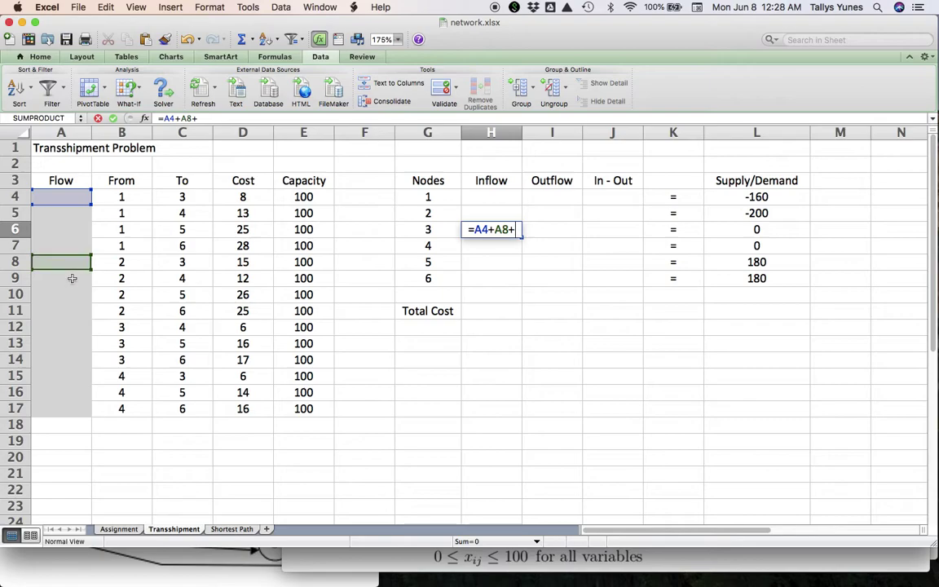
click(72, 375)
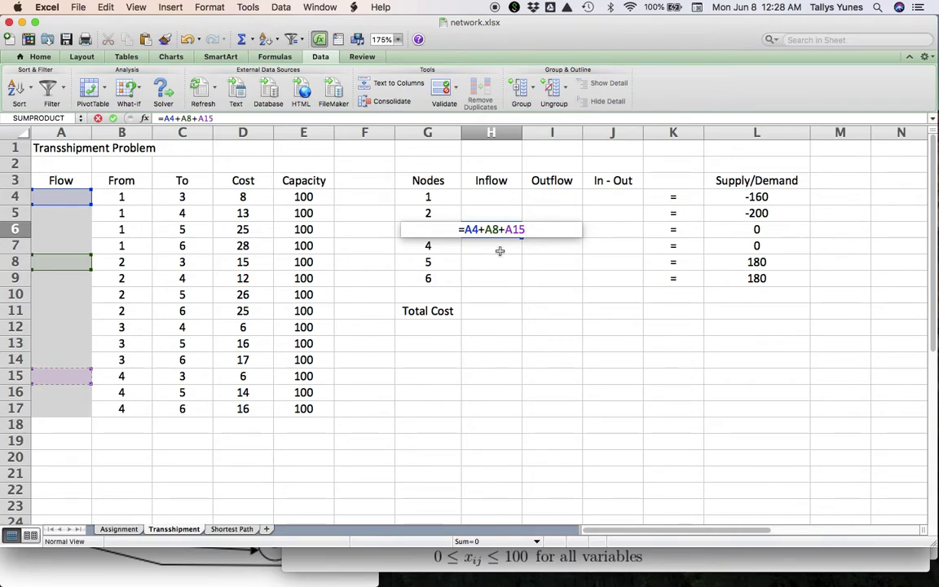
Step: Remove the added cell references from the formula in H6, keeping only the equals sign
key(BackSpace)
key(BackSpace)
key(BackSpace)
key(BackSpace)
key(BackSpace)
key(BackSpace)
key(BackSpace)
key(BackSpace)
key(BackSpace)
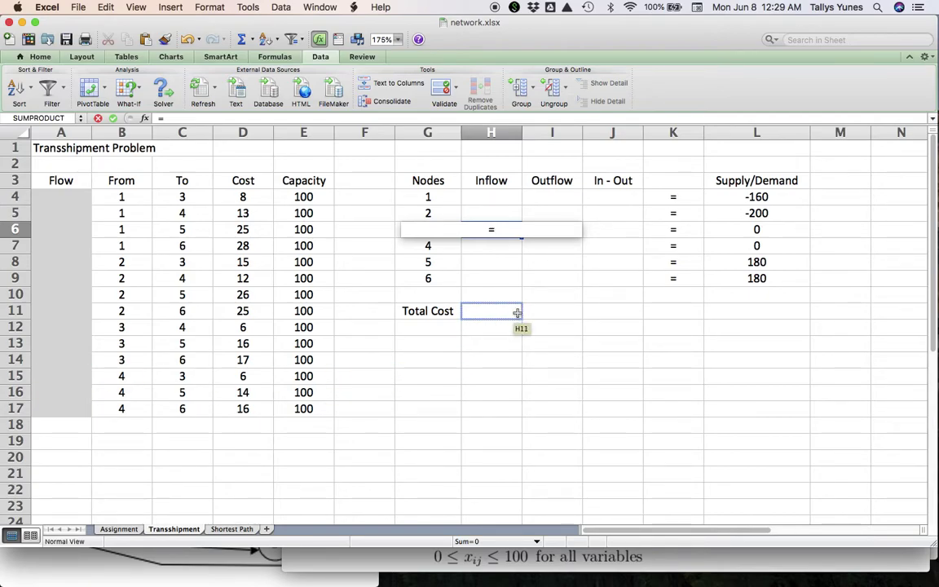
Step: Compute node 3's inflow in H6 with the formula =SUMIF($C$4:$C$17,G6,$A$4:$A$17)
text(sumf)
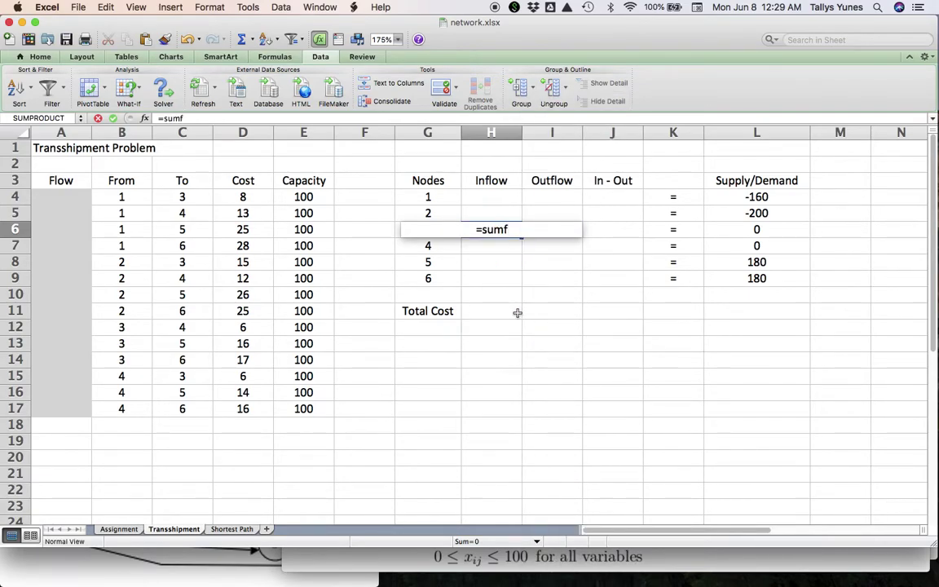
key(BackSpace)
text(if()
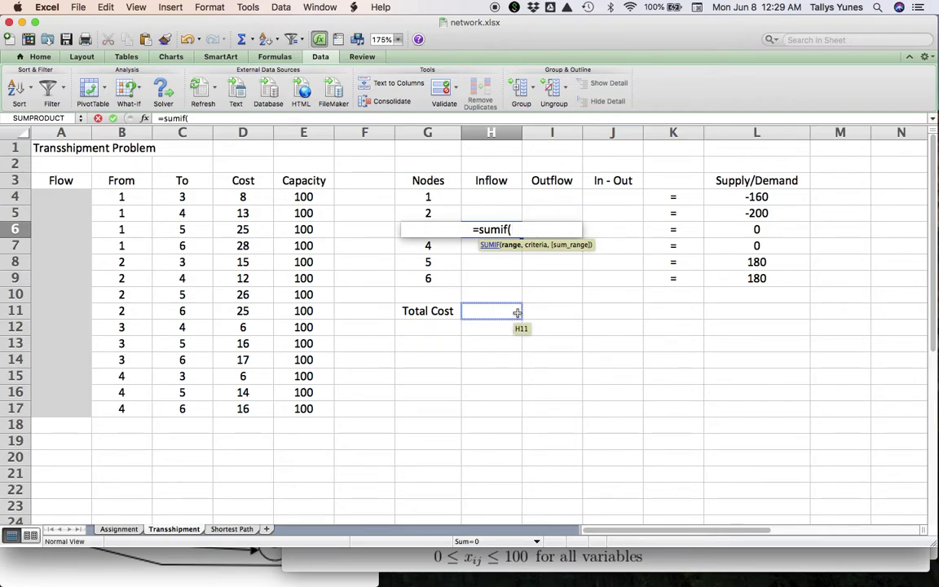
drag(201, 195, 196, 405)
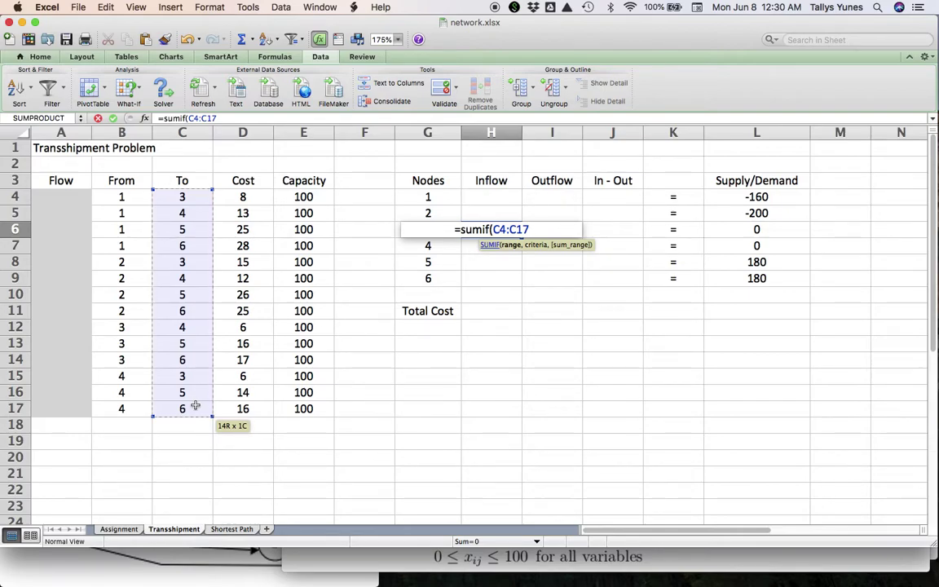
key(super+t)
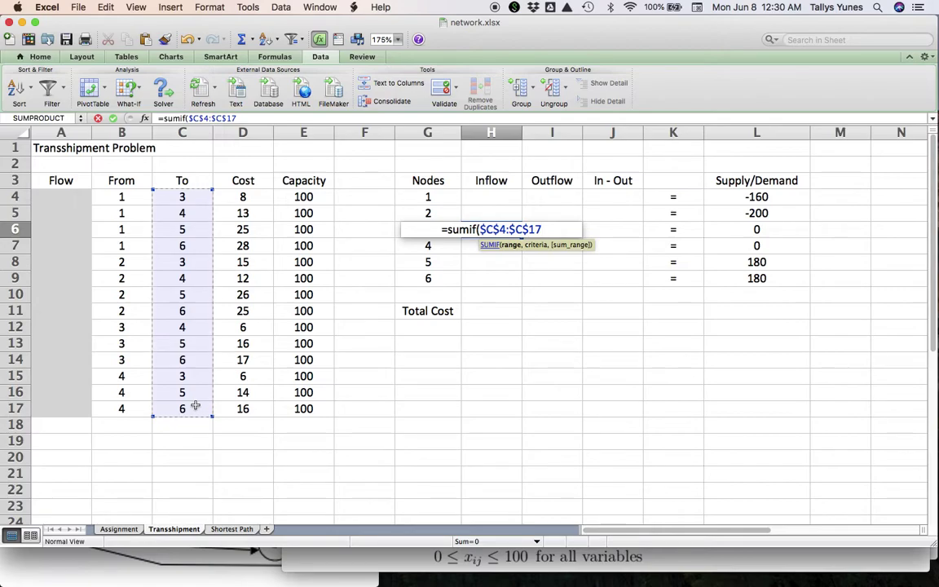
text(,)
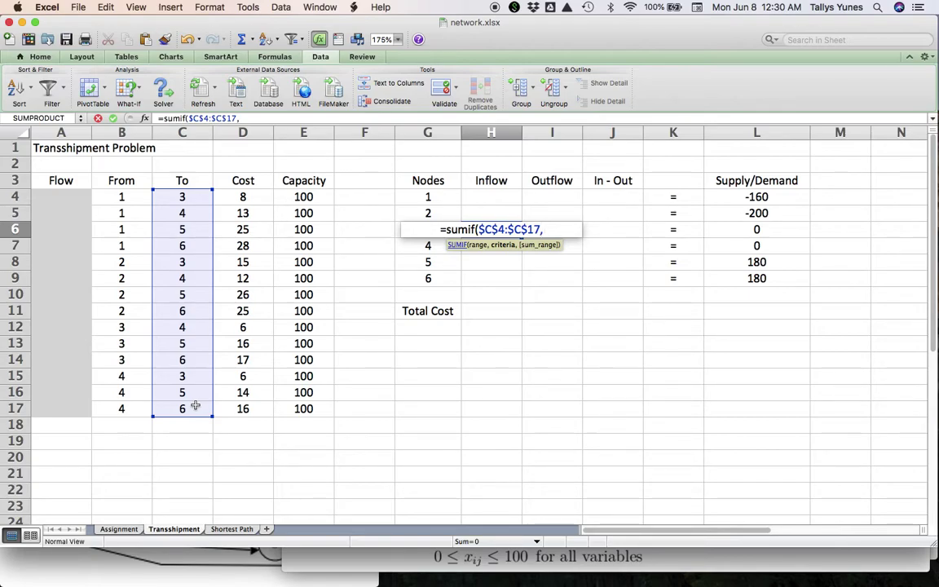
text(3)
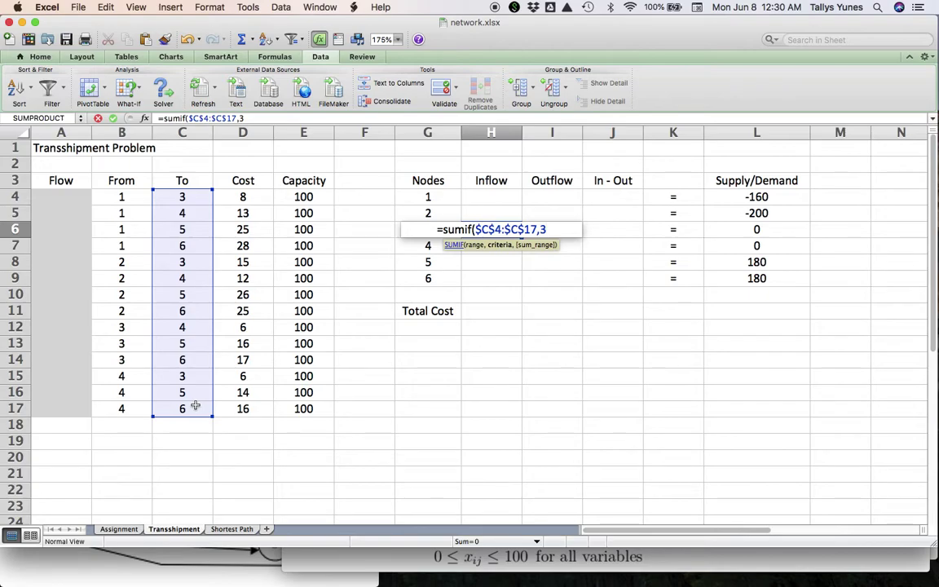
key(BackSpace)
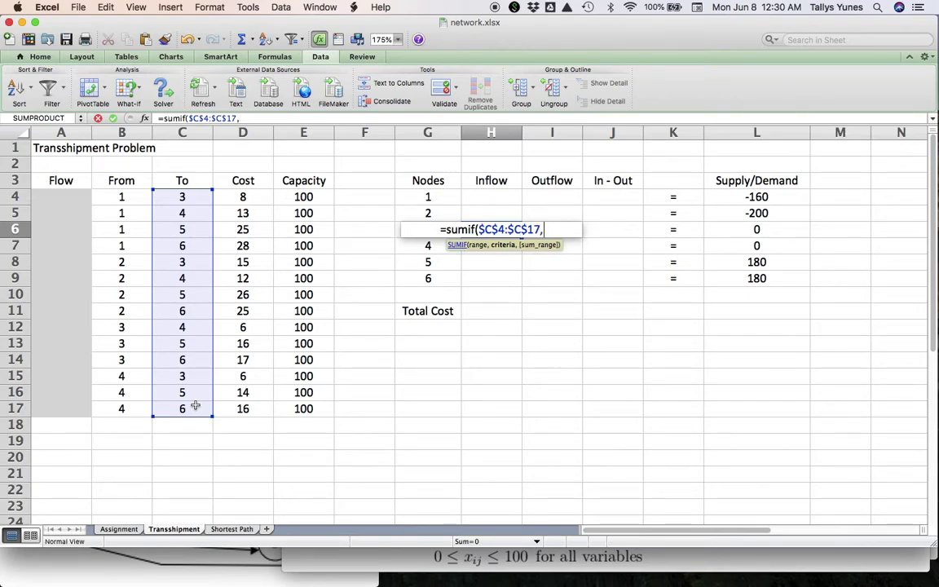
text(g6)
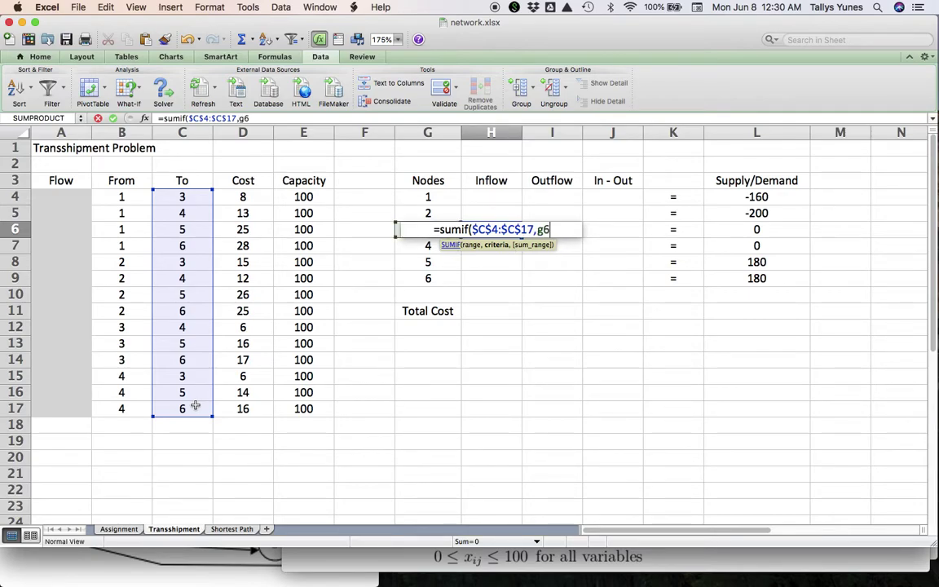
text(,)
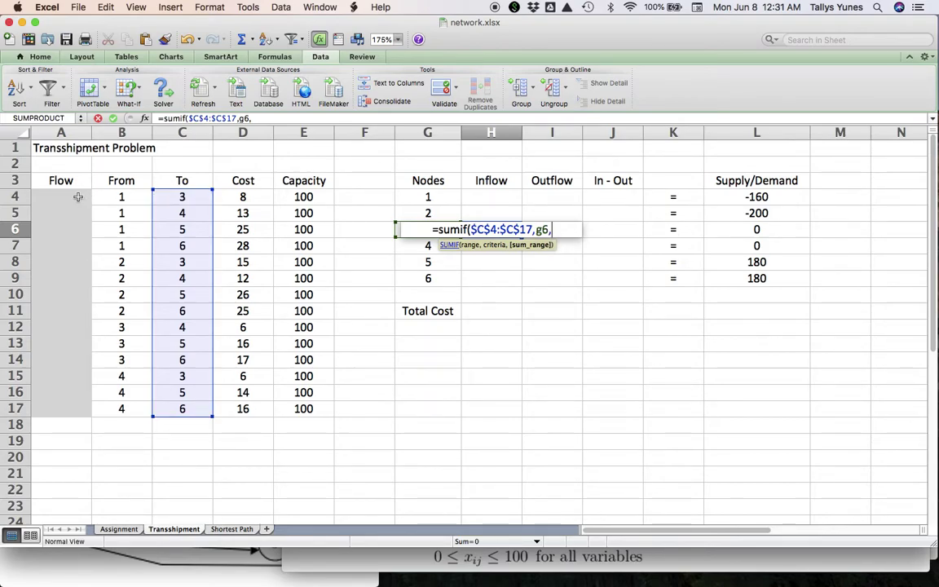
drag(77, 196, 68, 402)
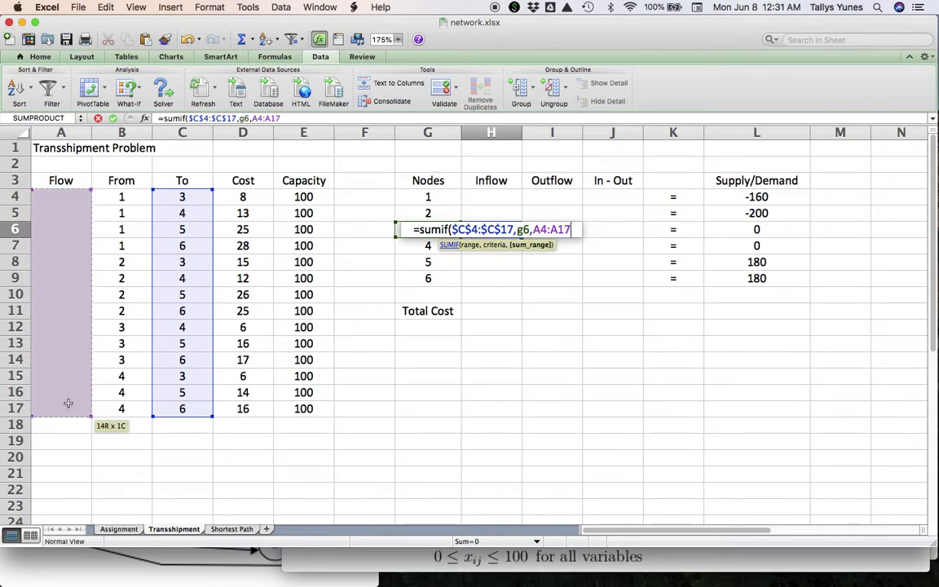
key(super+t)
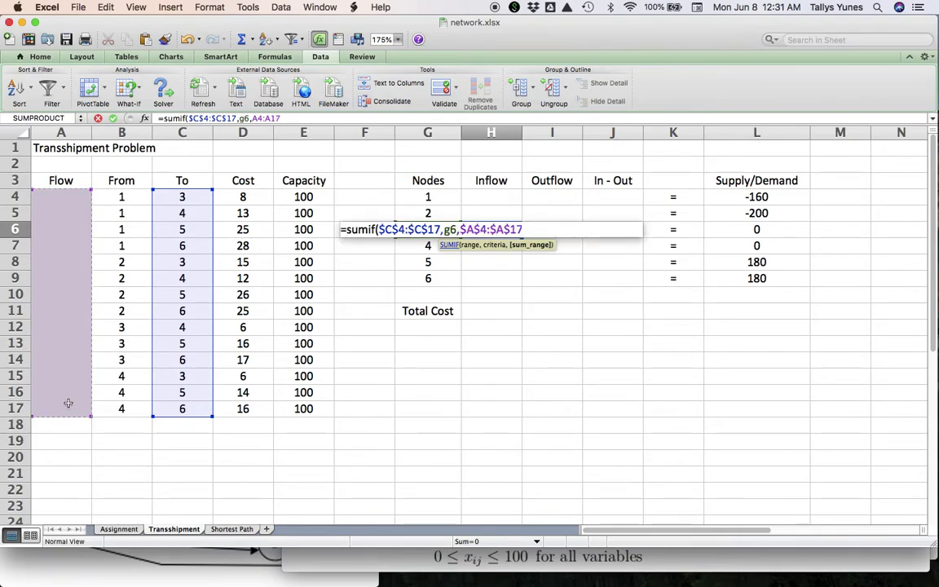
text())
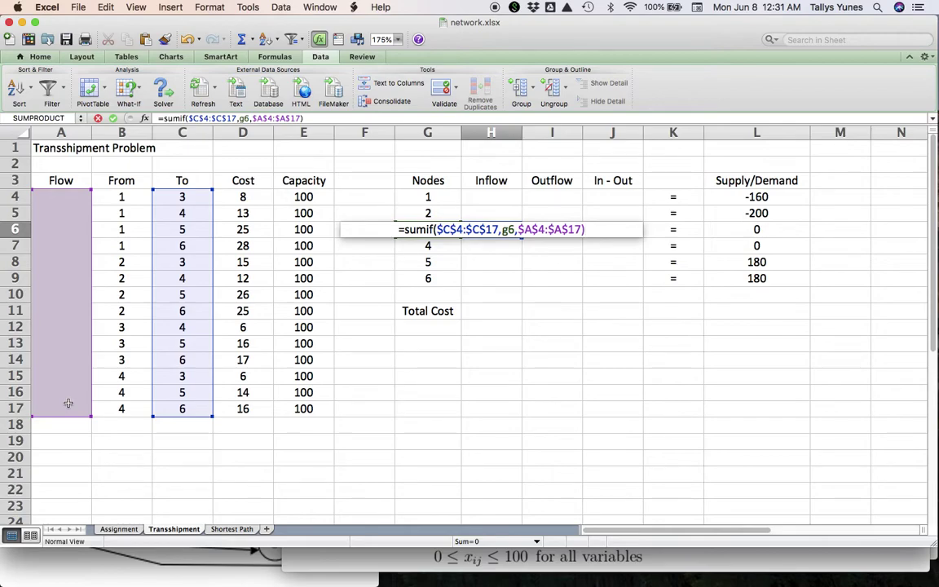
key(Return)
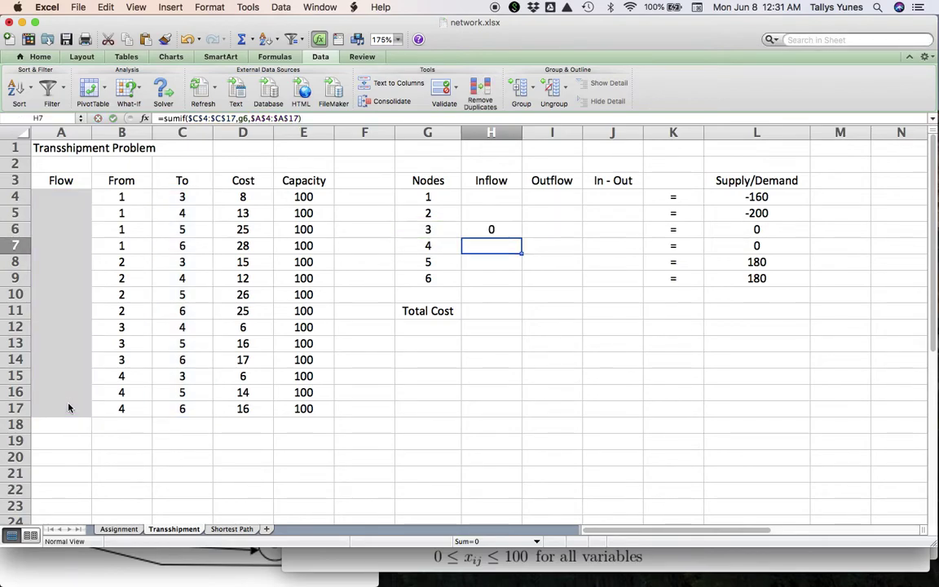
Step: Try the equivalent cell-by-cell inflow sum =A4+A8+A15 in the empty cell H13 and discard it
key(Up)
key(Down)
key(Down)
key(Down)
key(Down)
key(Down)
key(Down)
key(Down)
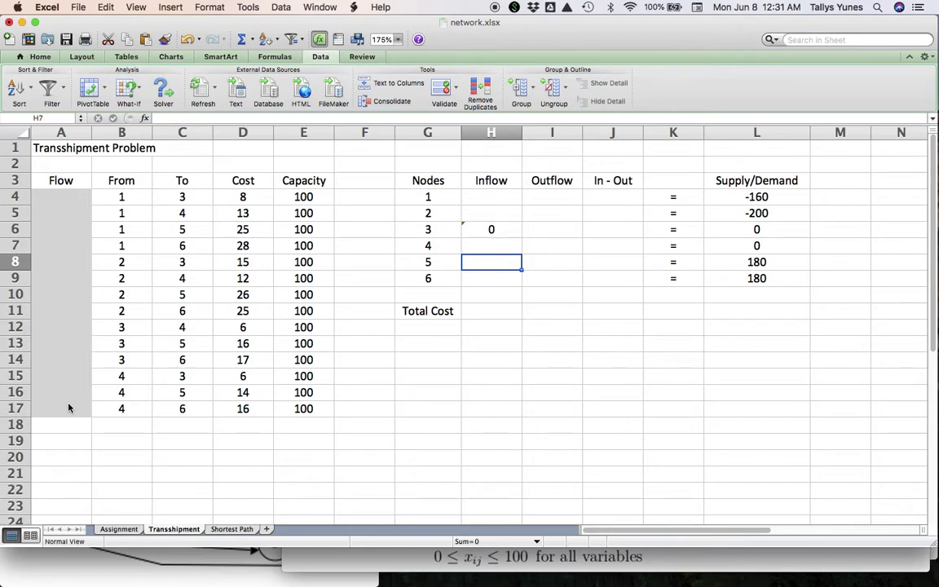
text(=)
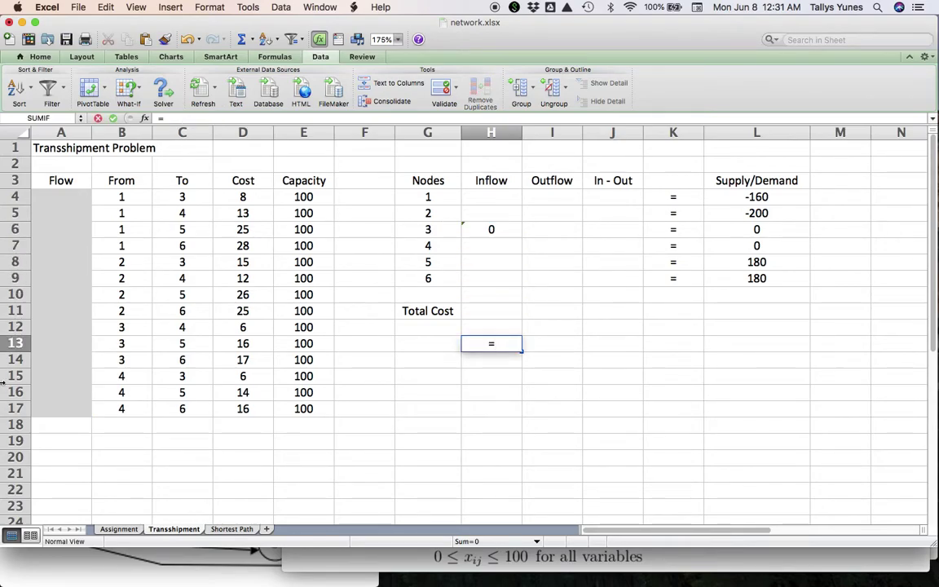
click(55, 203)
text(+)
click(59, 263)
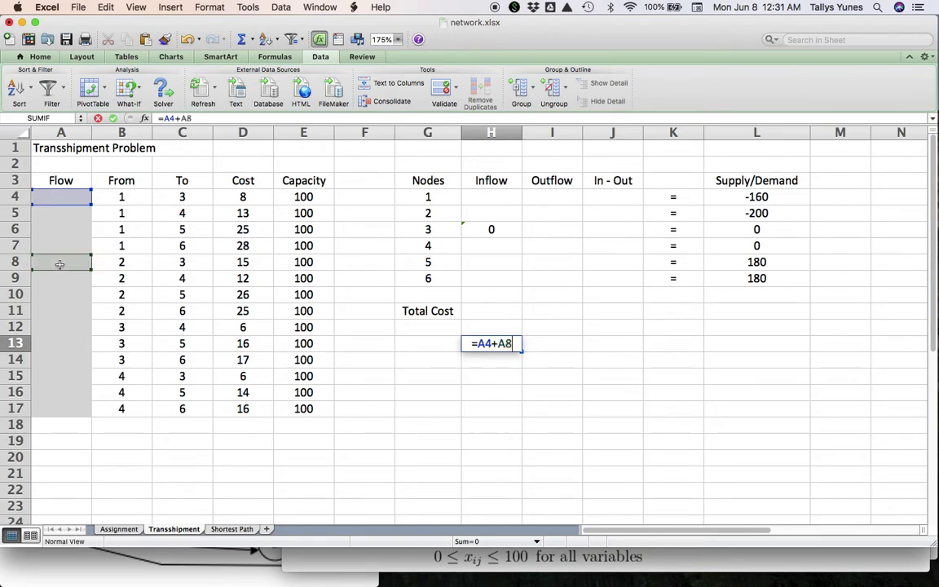
text(+)
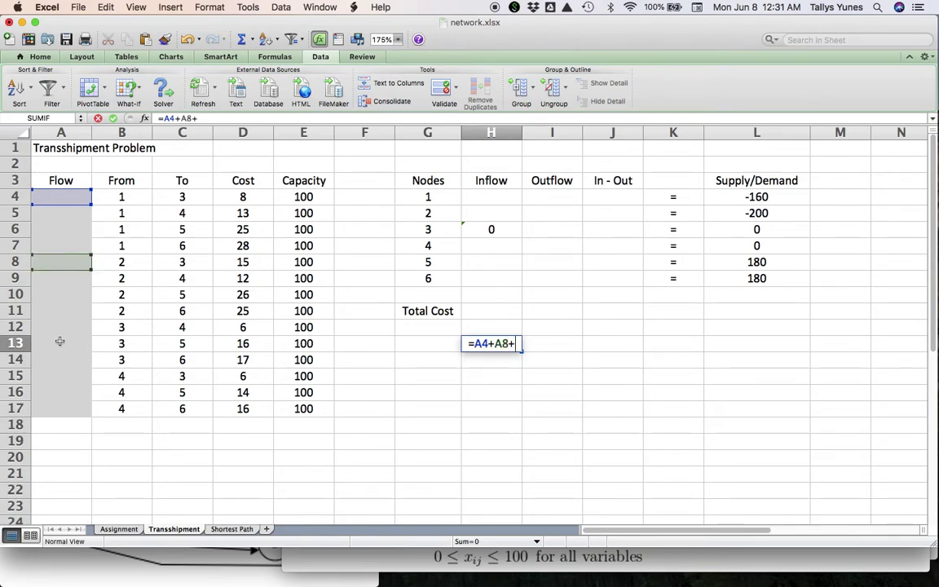
click(59, 377)
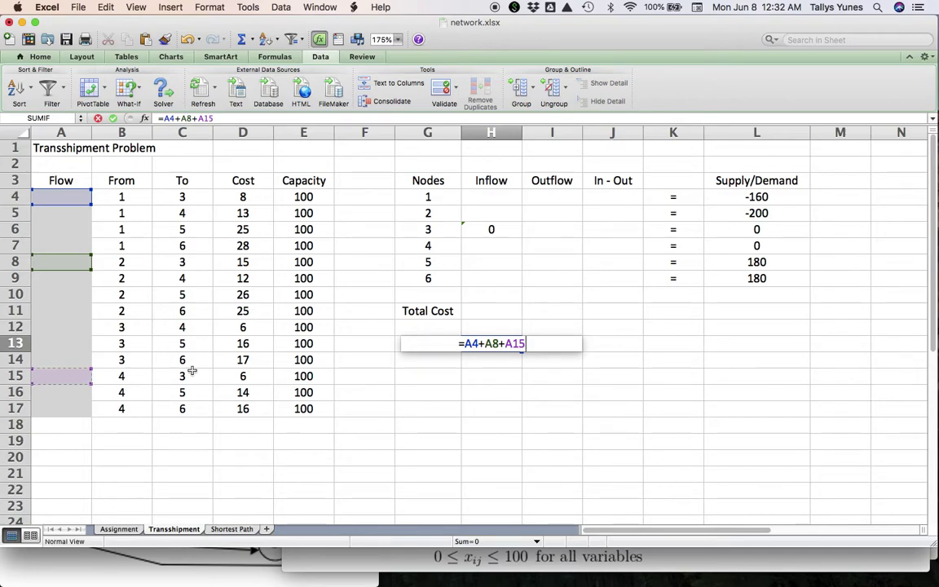
key(Escape)
Step: Examine the ranges and criterion referenced by node 3's inflow formula in H6, leaving the formula as it is
key(Up)
key(Up)
key(Up)
key(Up)
key(Up)
key(Up)
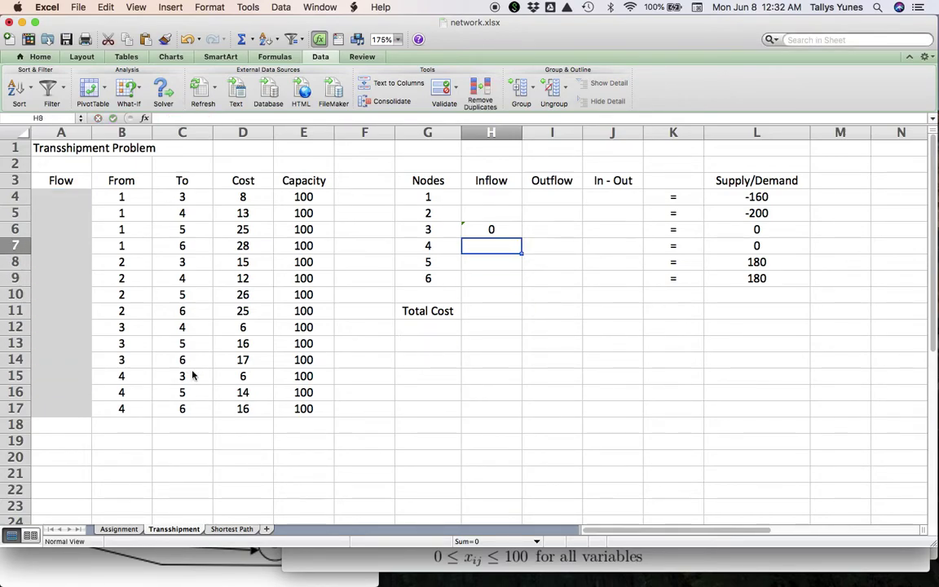
key(Up)
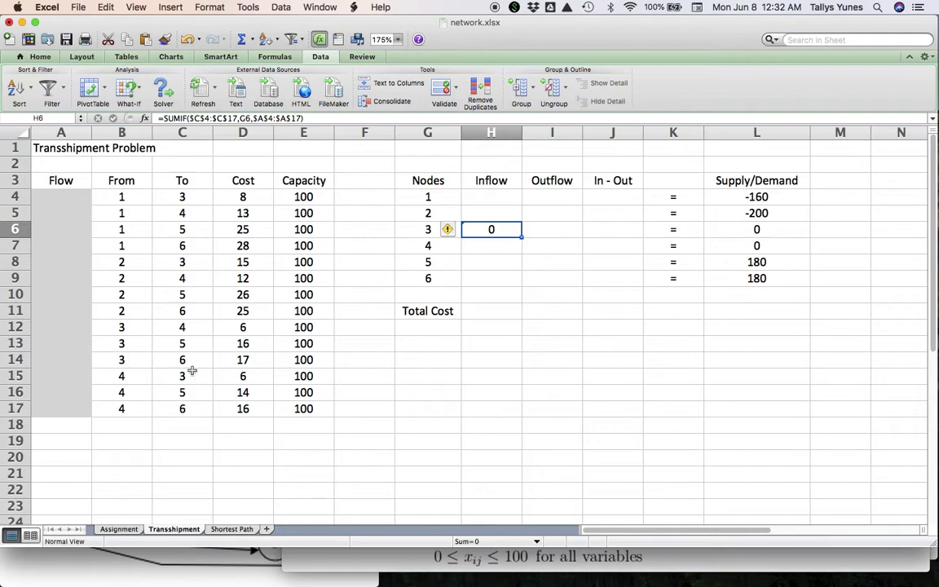
key(F2)
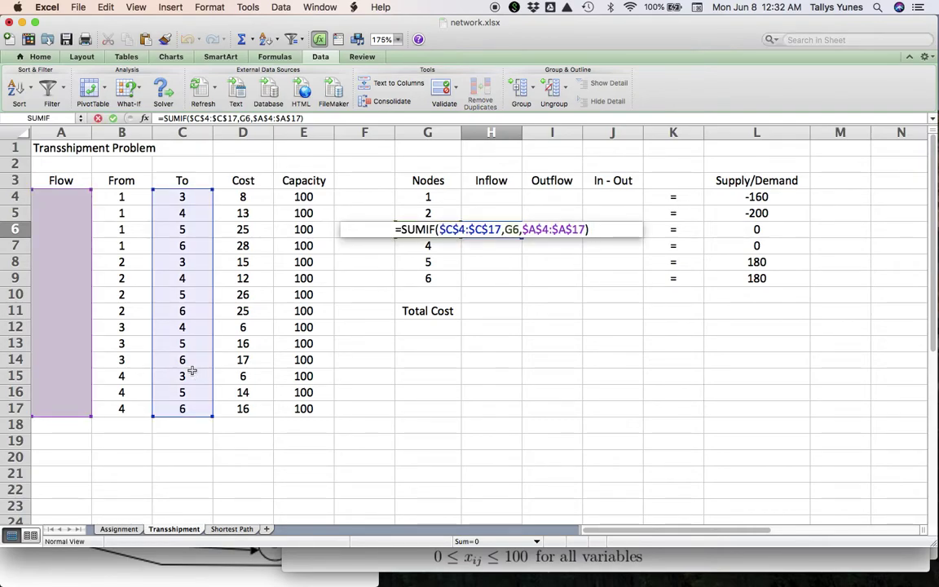
key(Escape)
Step: Compute node 3's outflow in I6 with the formula =SUMIF($B$4:$B$17,G6,$A$4:$A$17)
key(Right)
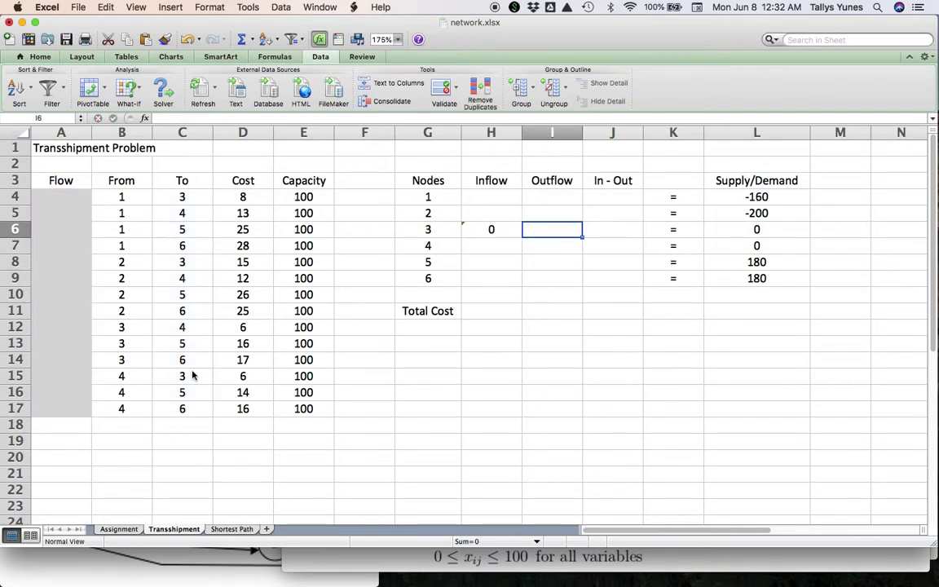
text(=)
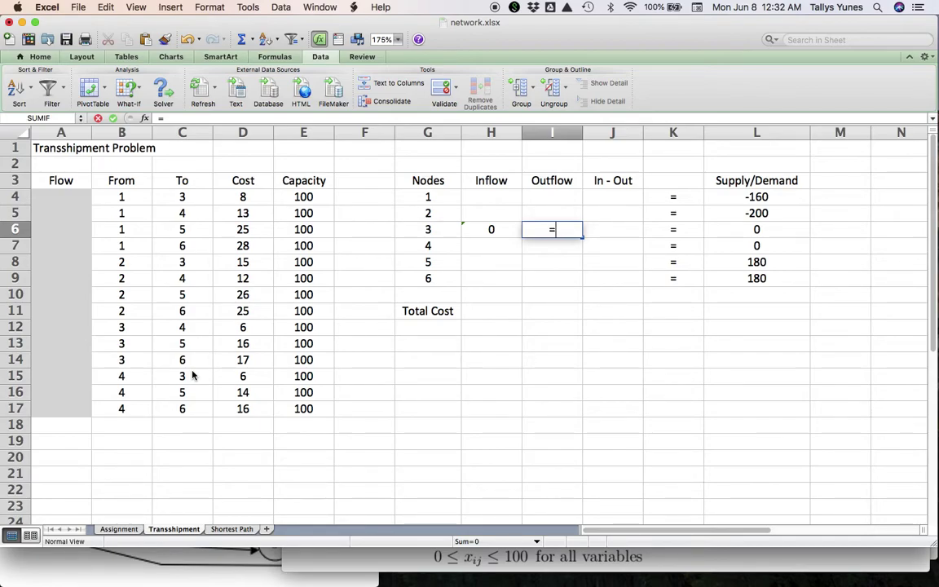
text(sumif()
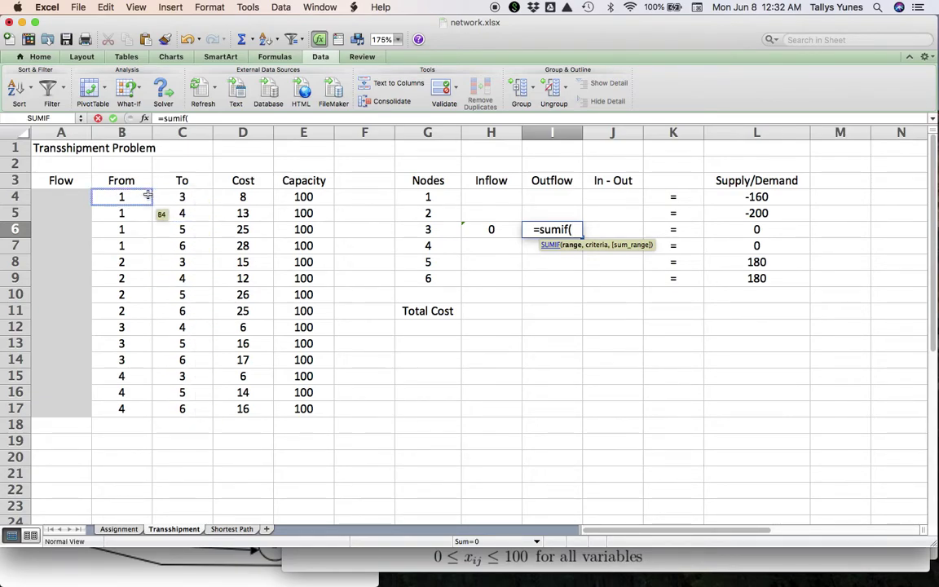
drag(137, 197, 134, 407)
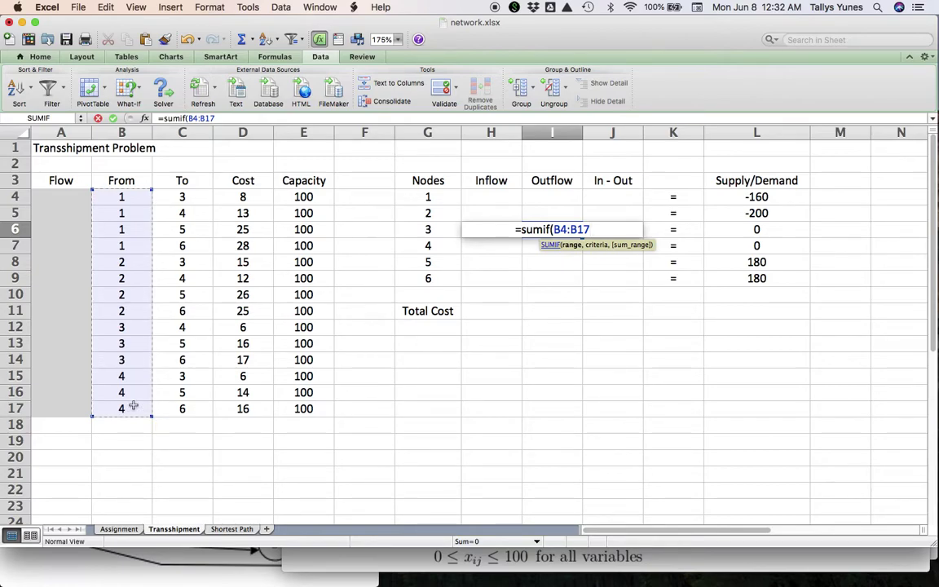
key(super+t)
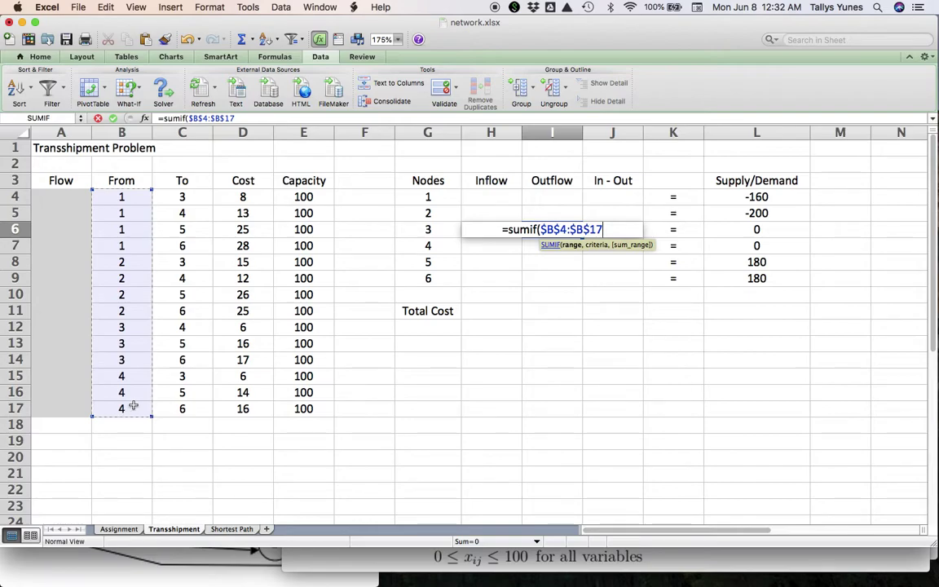
text(,)
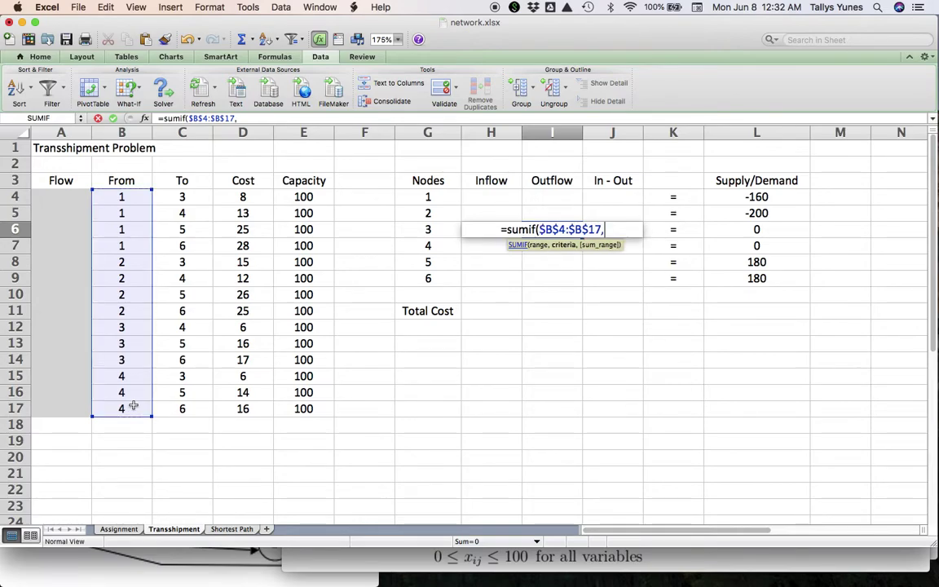
click(414, 234)
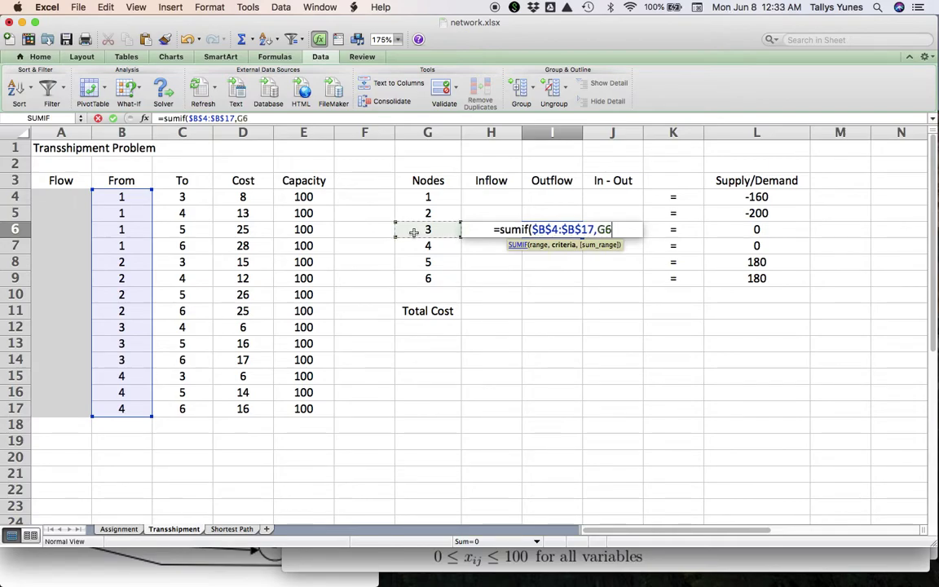
text(,)
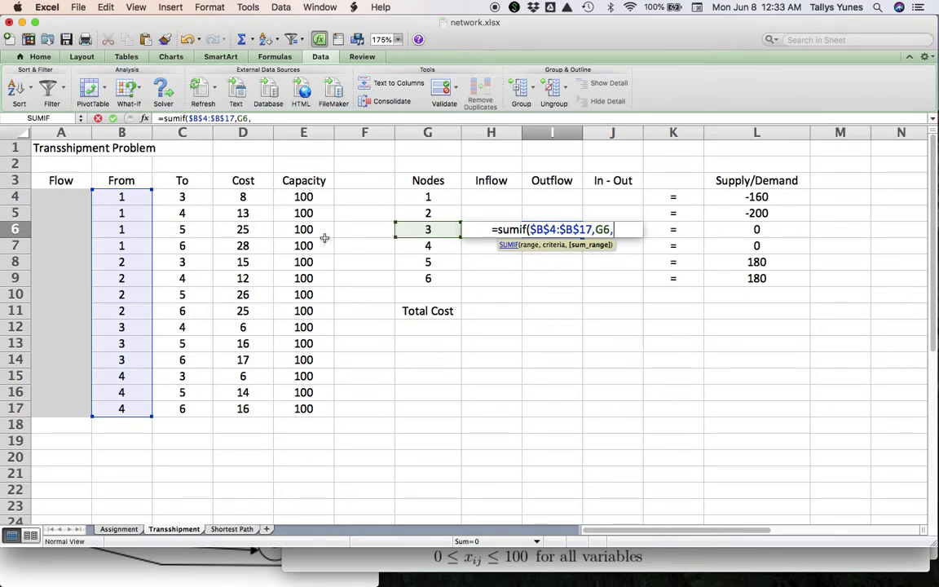
drag(73, 198, 62, 408)
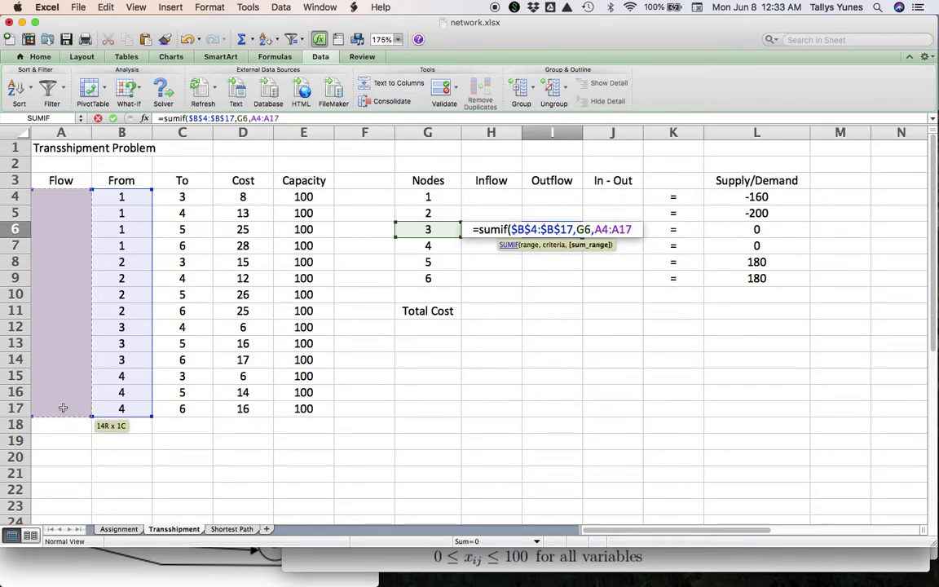
key(super+t)
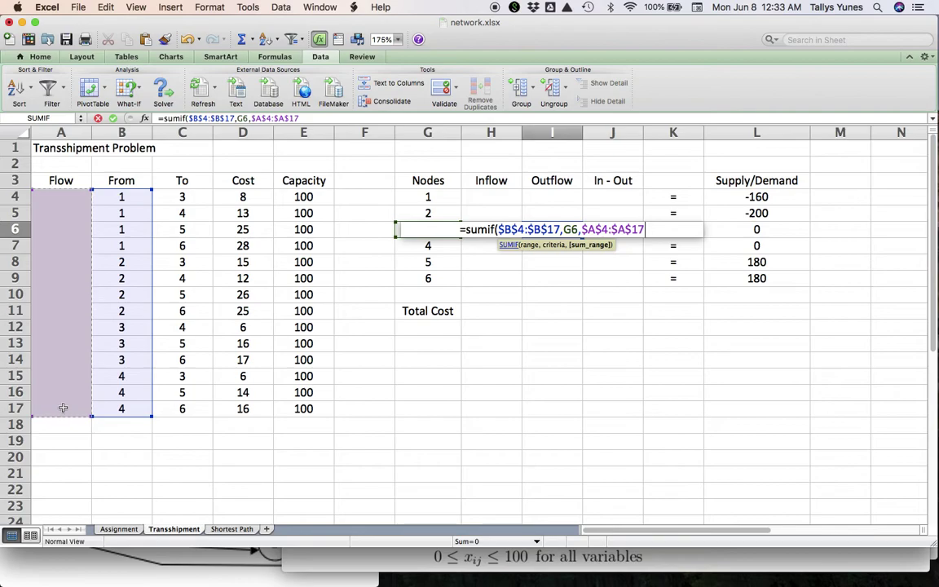
text())
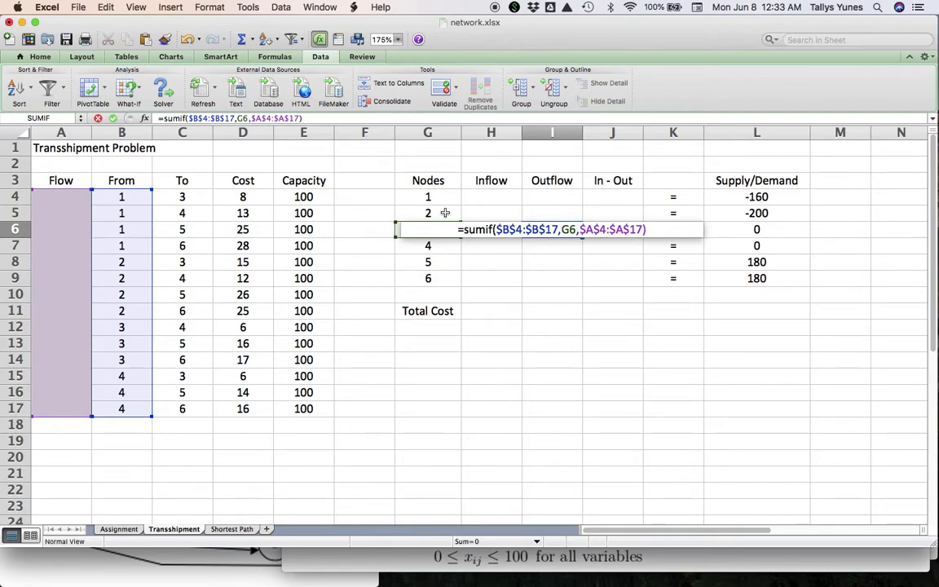
key(Return)
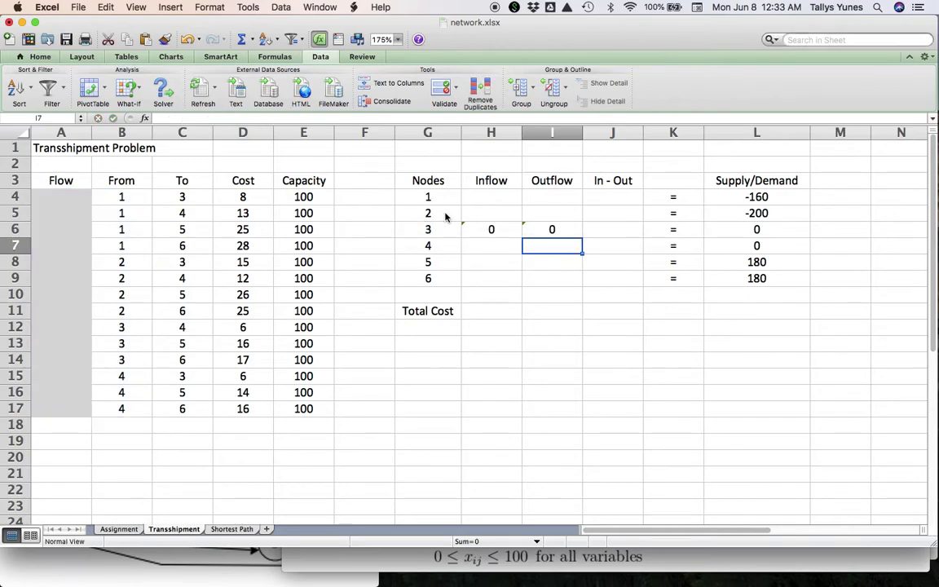
Step: Compute node 3's net flow in J6 with the formula =H6-I6
key(Up)
key(Left)
key(Right)
key(Right)
text(=)
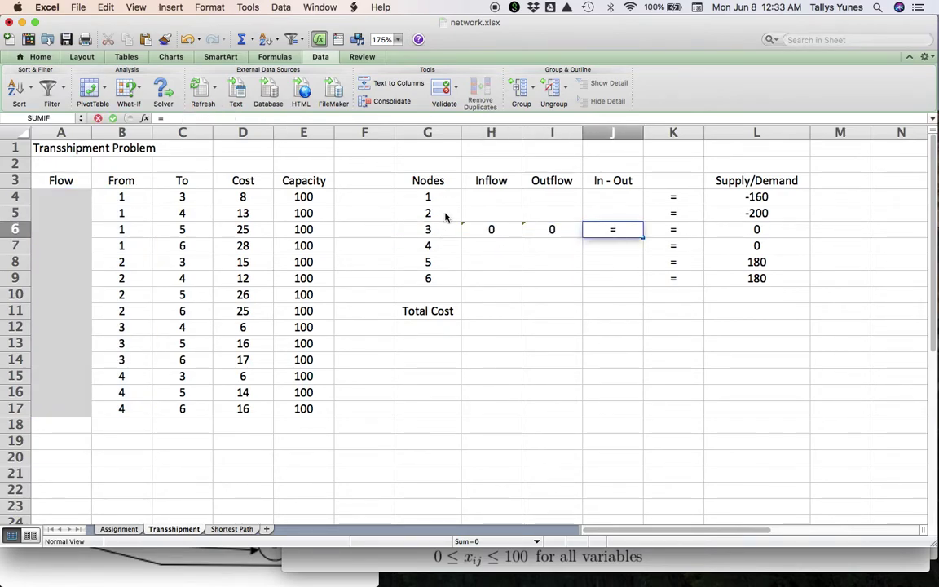
click(486, 226)
text(-)
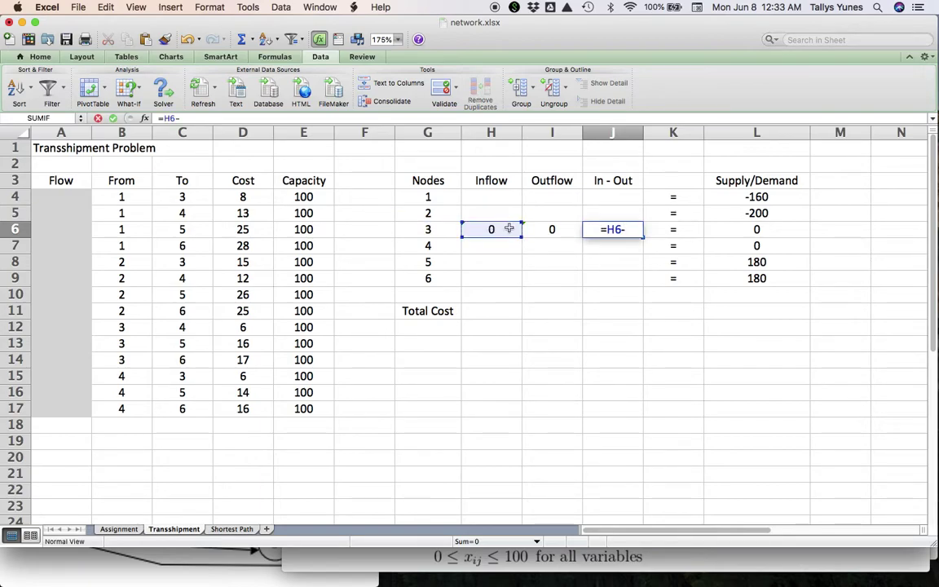
click(552, 229)
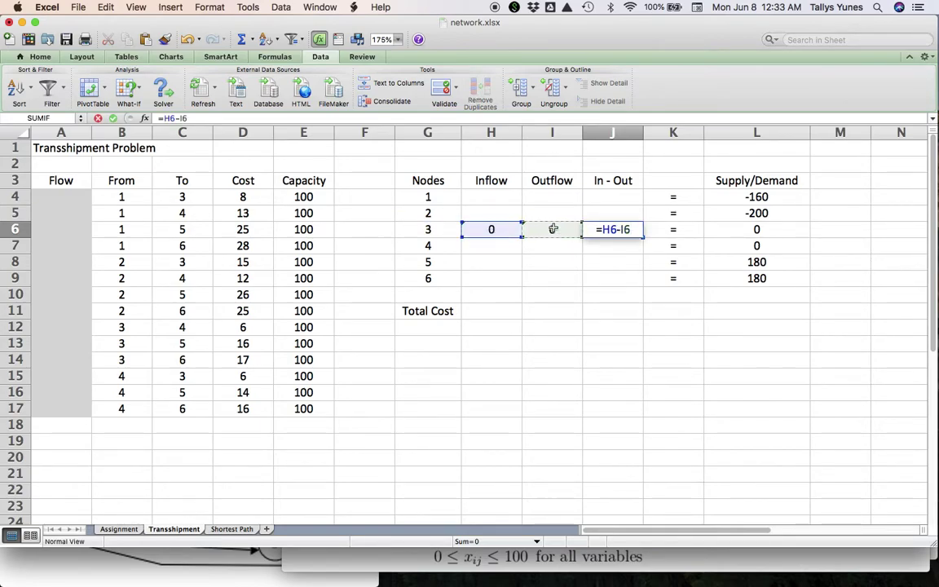
key(Return)
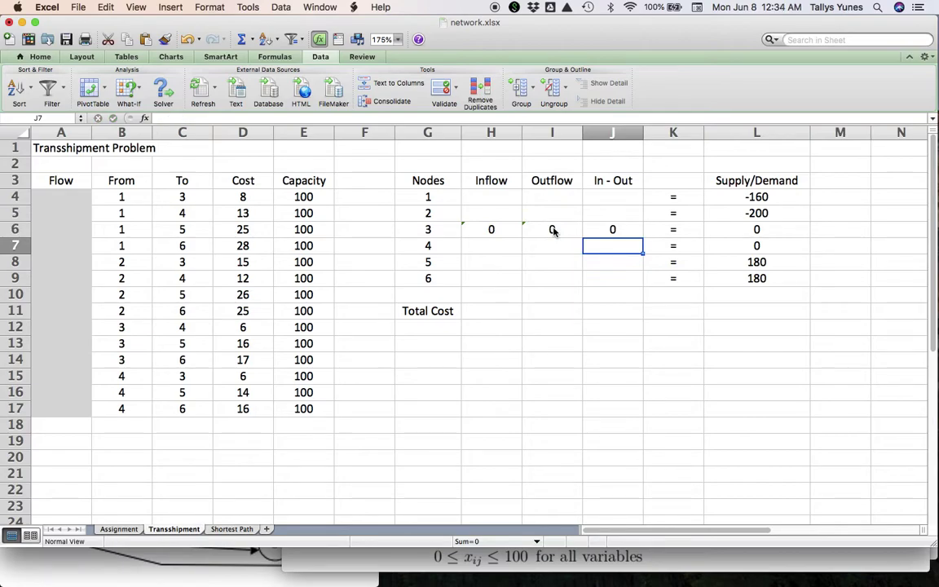
key(Up)
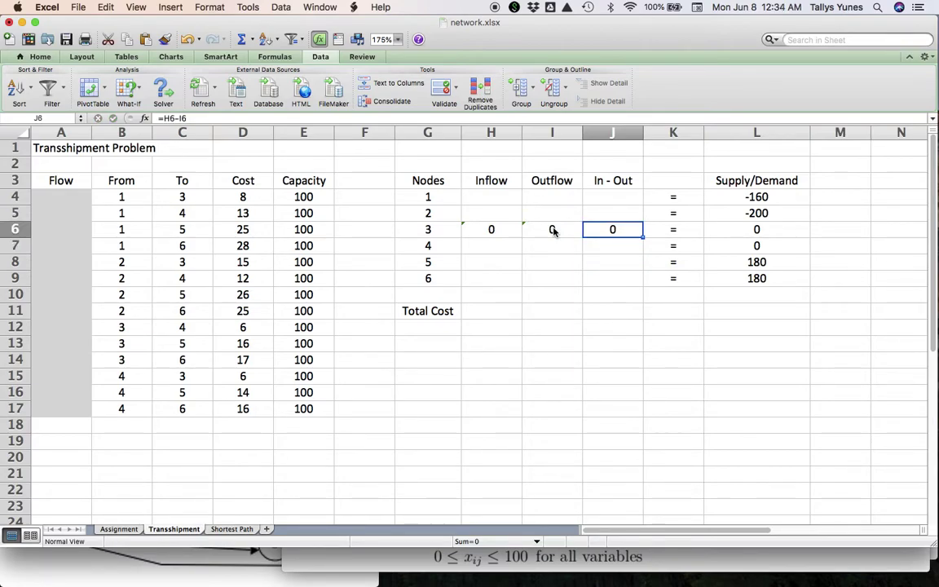
Step: Compare with the node 3 constraint in lecture3-complete.pdf in Preview by highlighting its flow expression, and return to the Excel workbook
click(411, 557)
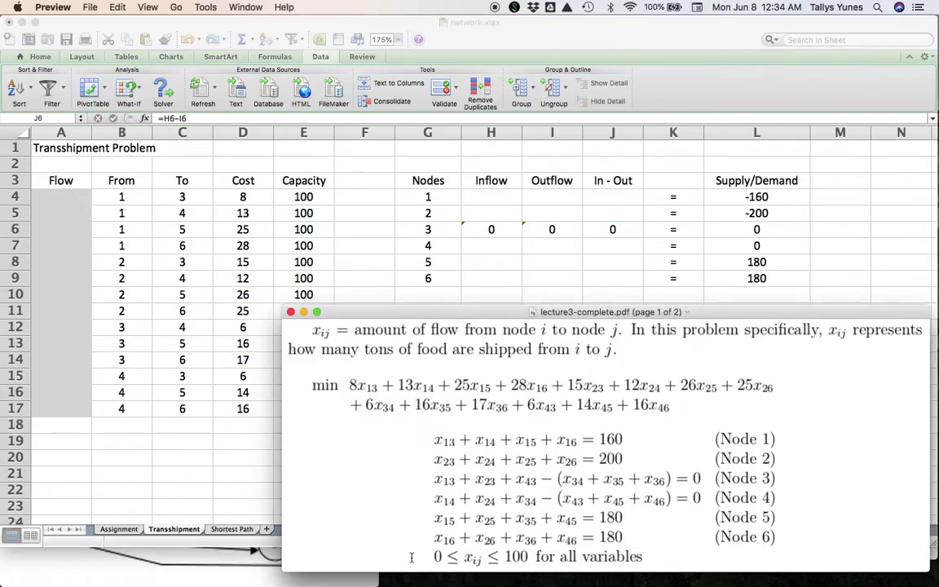
click(435, 478)
drag(434, 478, 672, 482)
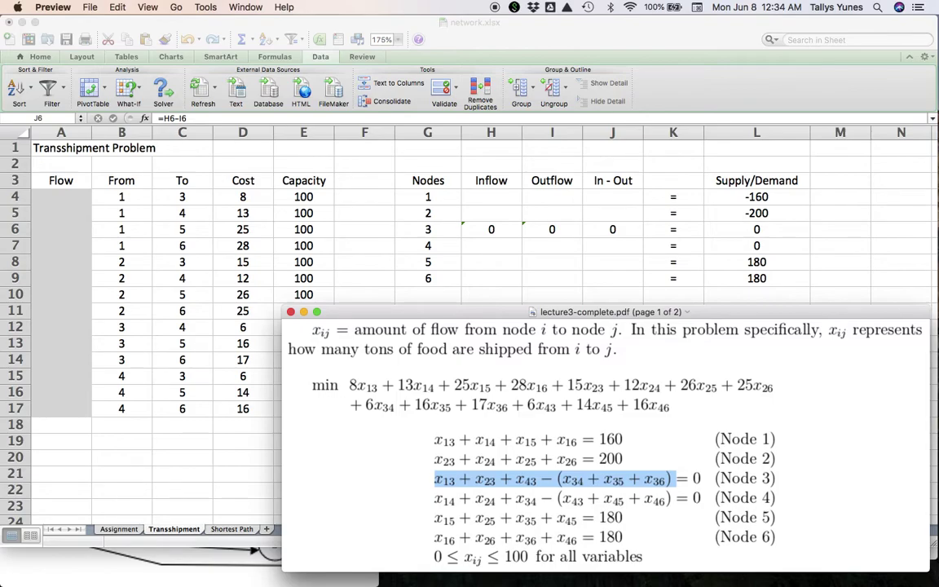
key(super+Tab)
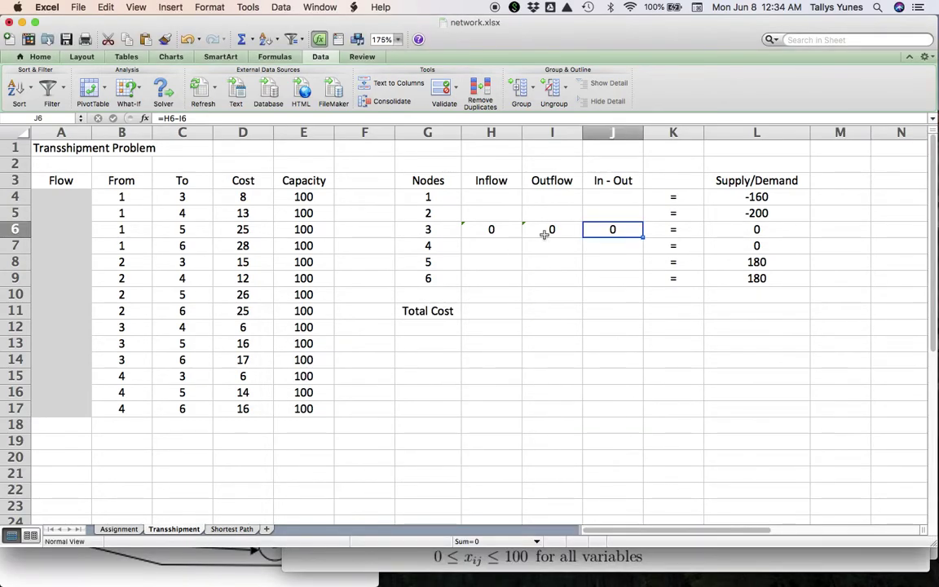
Step: Copy node 3's inflow, outflow and net flow formulas from H6:J6 to all nodes in rows 4 through 9
click(541, 233)
click(484, 231)
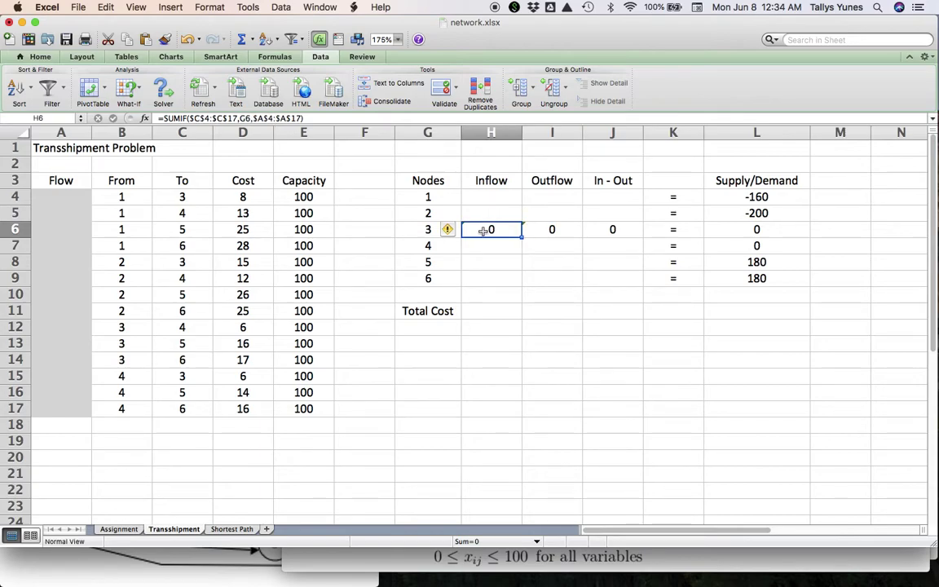
key(shift+Right)
key(shift+Right)
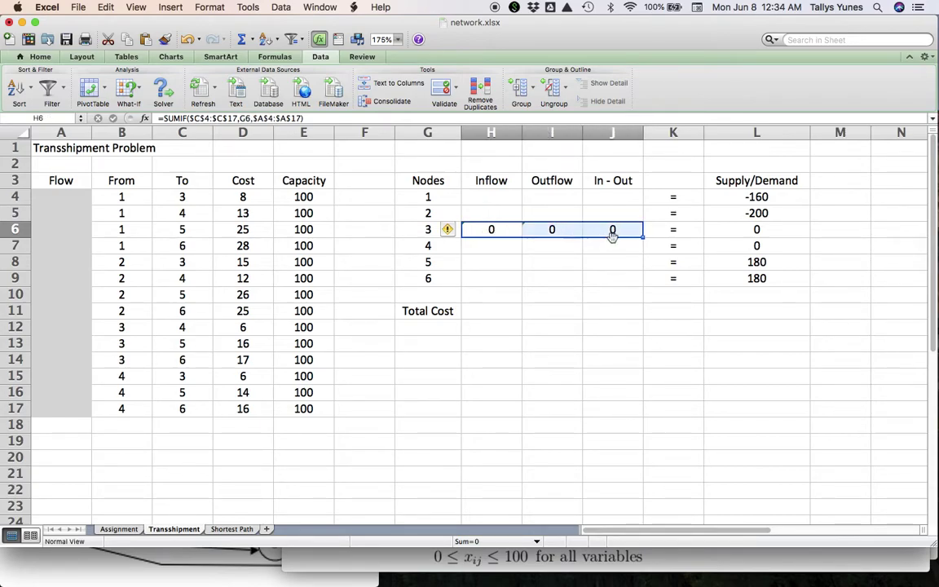
drag(643, 239, 648, 193)
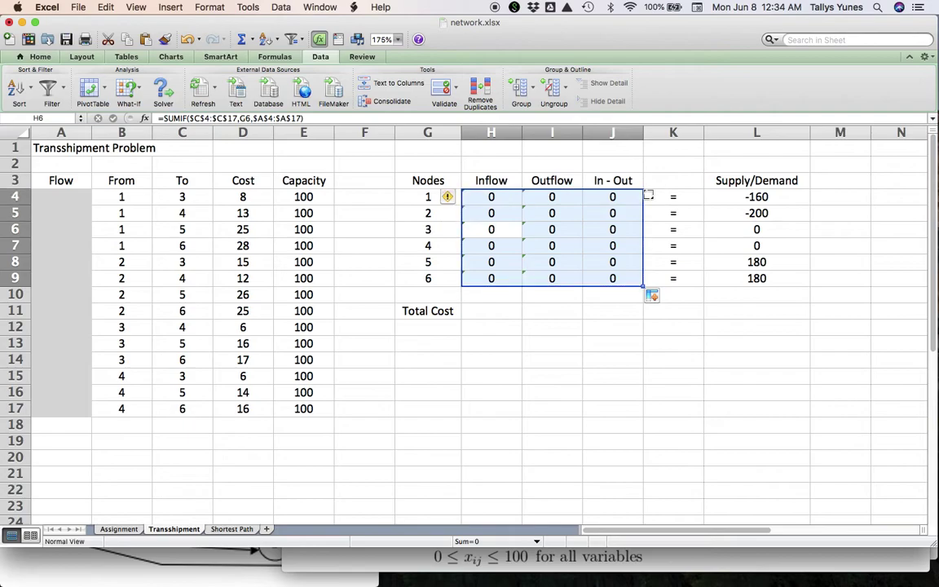
click(548, 308)
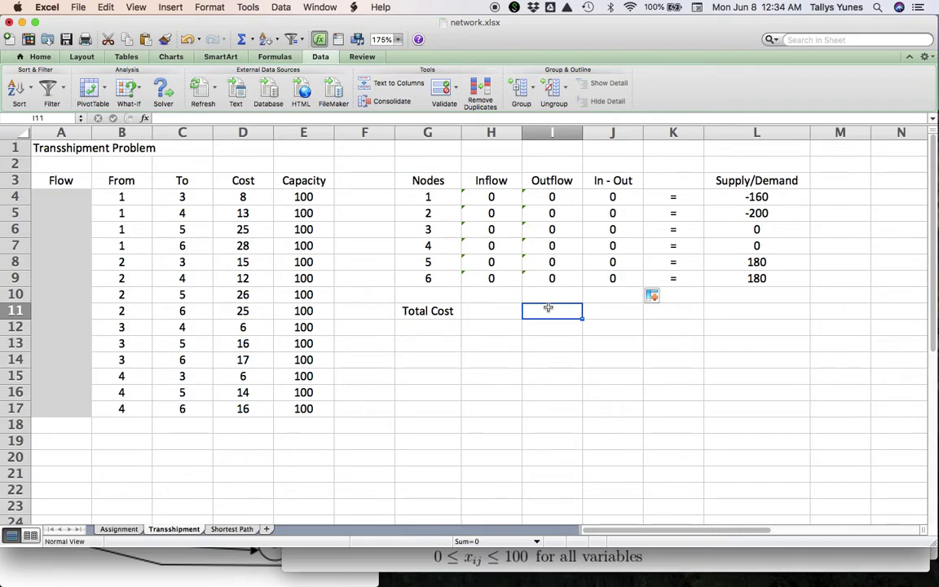
click(503, 231)
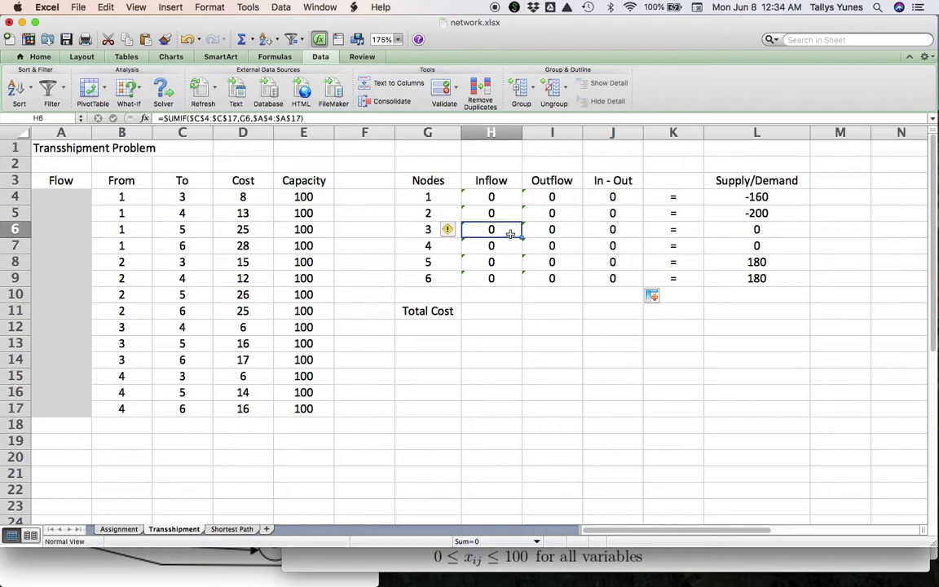
key(shift+Right)
key(shift+Right)
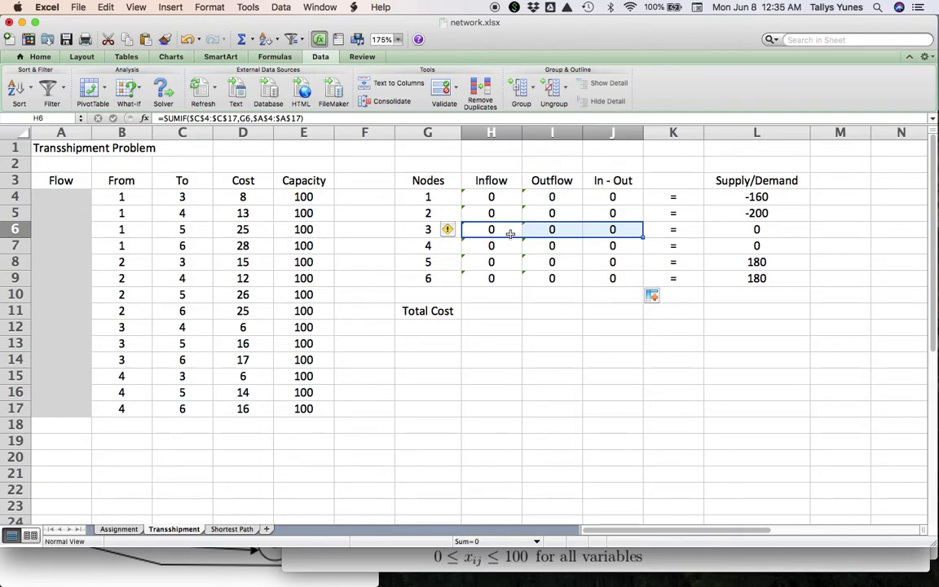
Step: Compute the total cost in H11 with the formula =SUMPRODUCT(A4:A17,D4:D17), checking the objective function in lecture3-complete.pdf
click(505, 310)
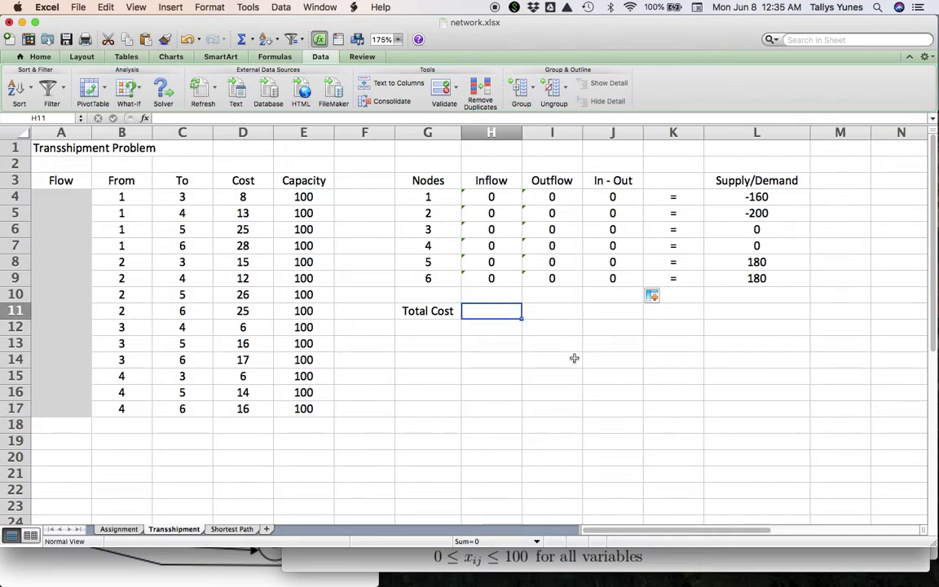
text(=)
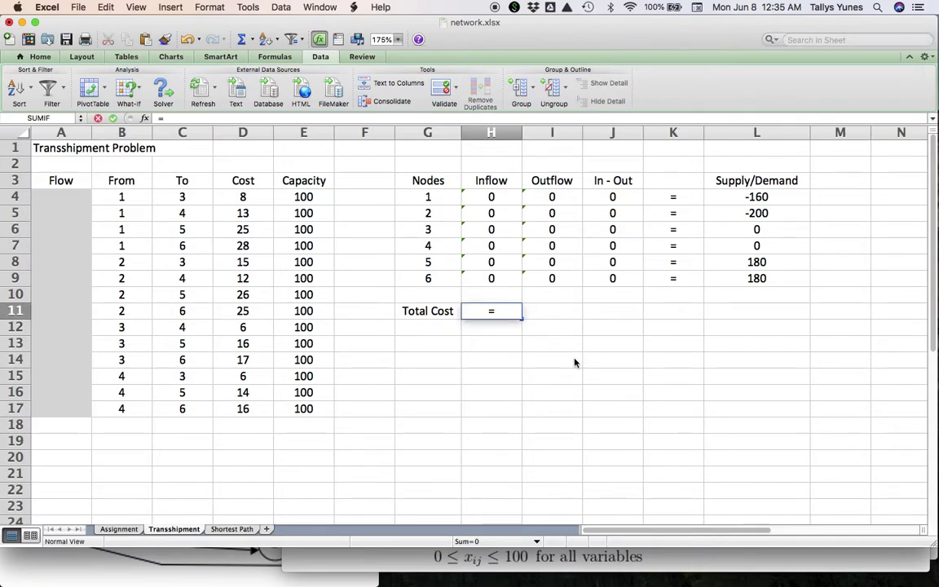
click(689, 568)
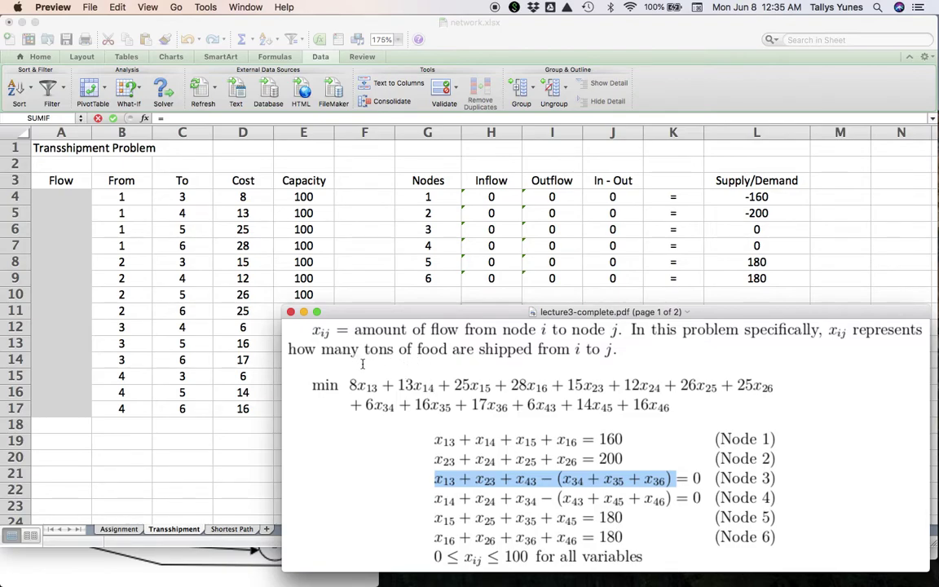
click(382, 259)
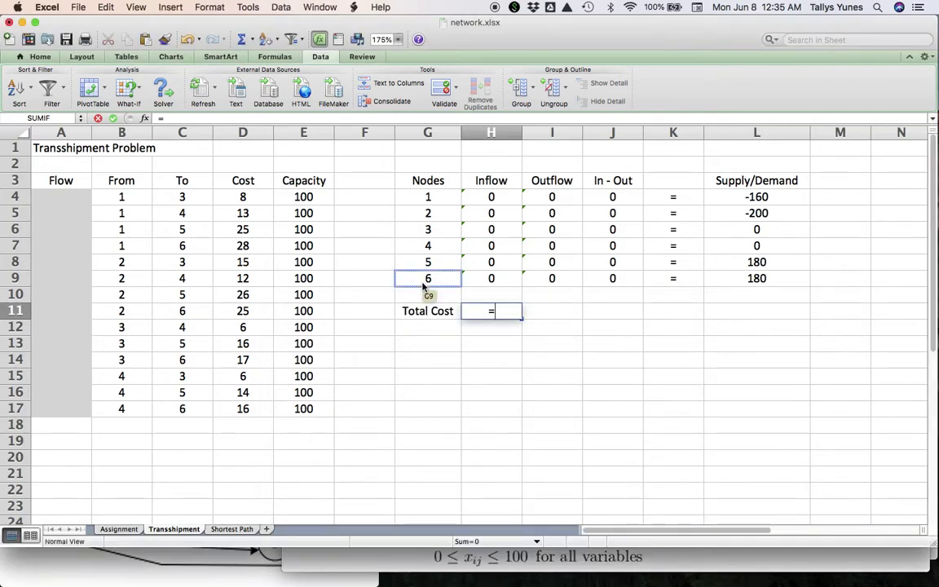
text(sumproduct()
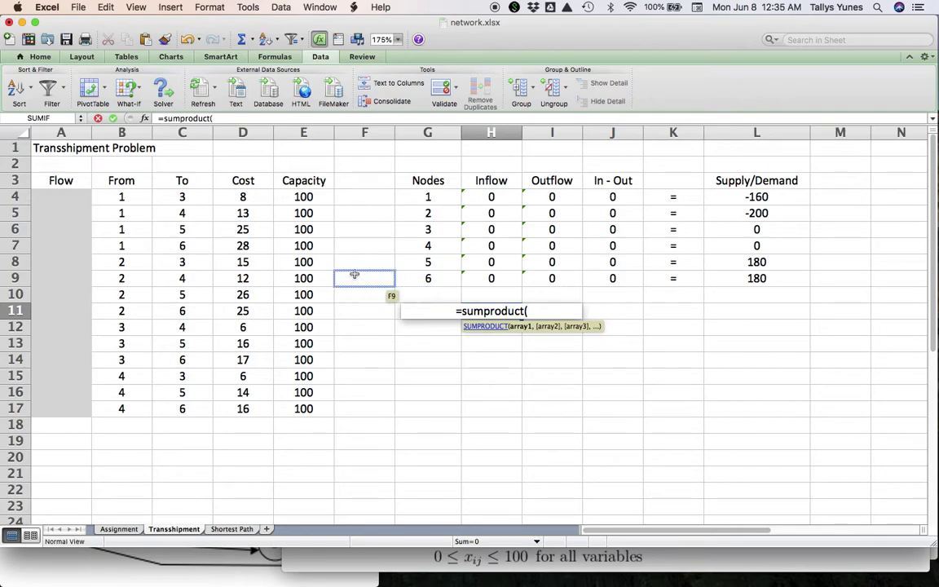
click(80, 202)
drag(80, 209, 73, 413)
text(,)
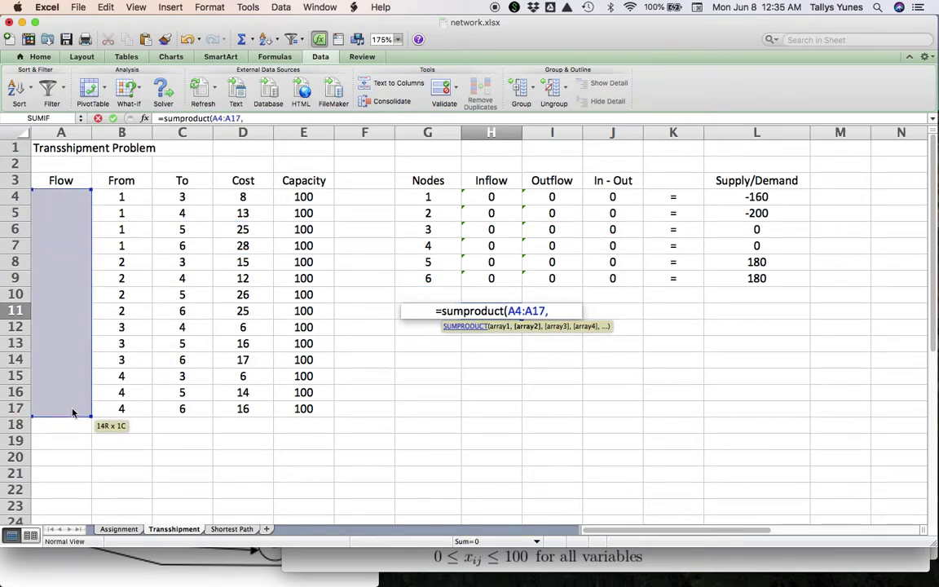
click(251, 200)
drag(251, 200, 255, 411)
text())
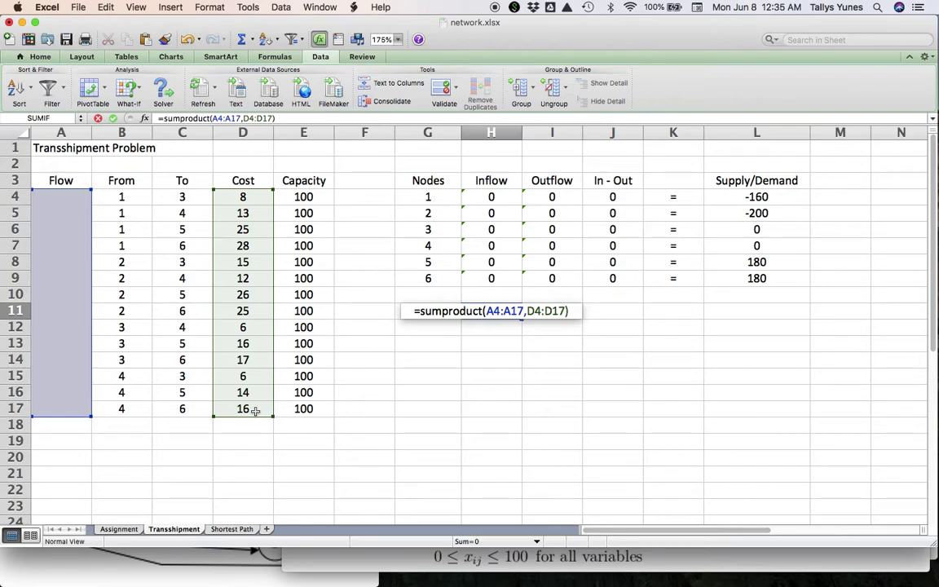
key(Return)
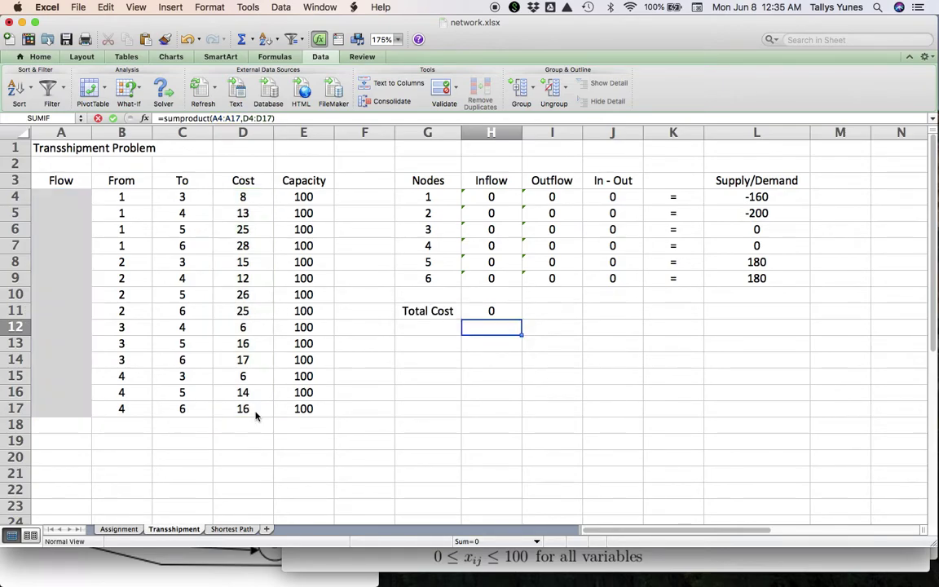
key(Up)
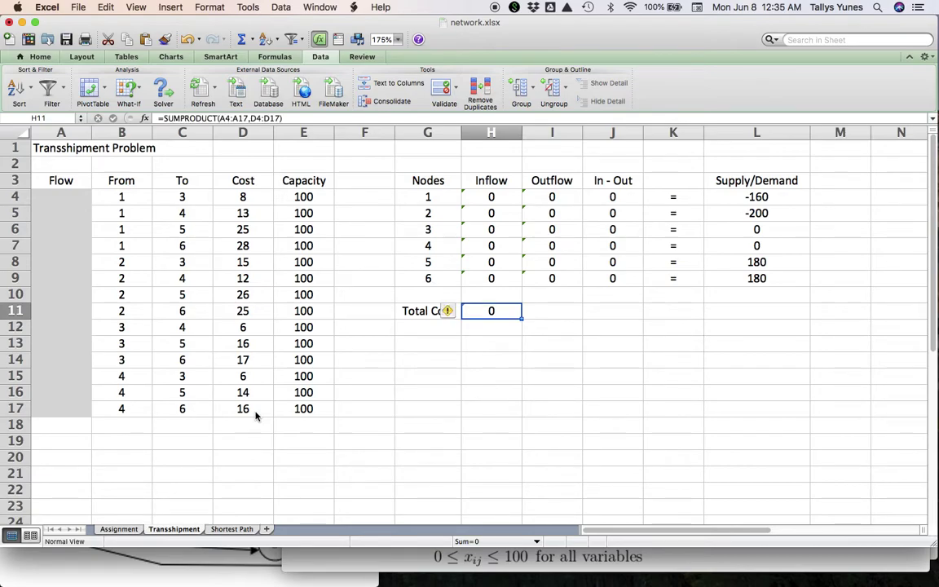
Step: Open Solver and set the objective to minimize the total cost in H11
click(165, 90)
drag(423, 133, 635, 258)
drag(645, 305, 633, 301)
click(493, 311)
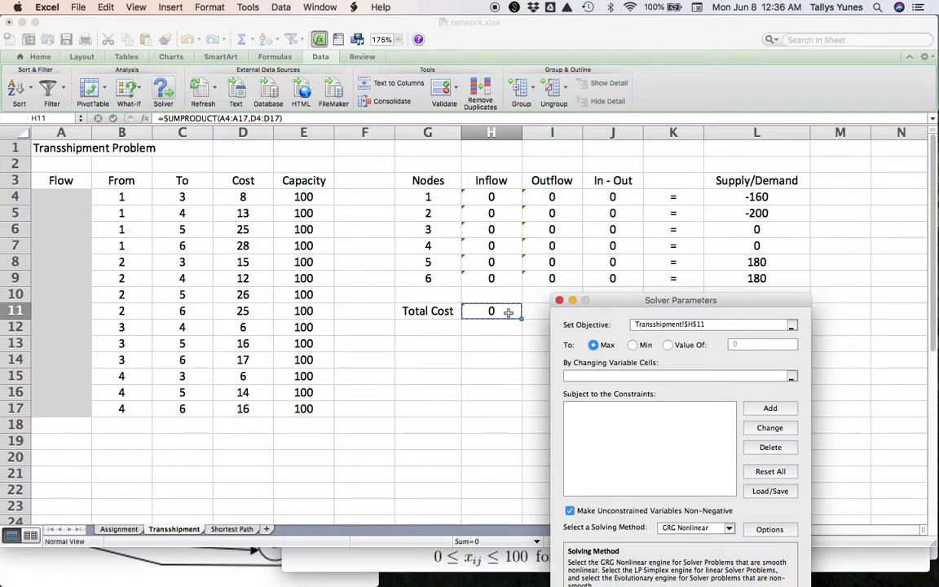
click(634, 345)
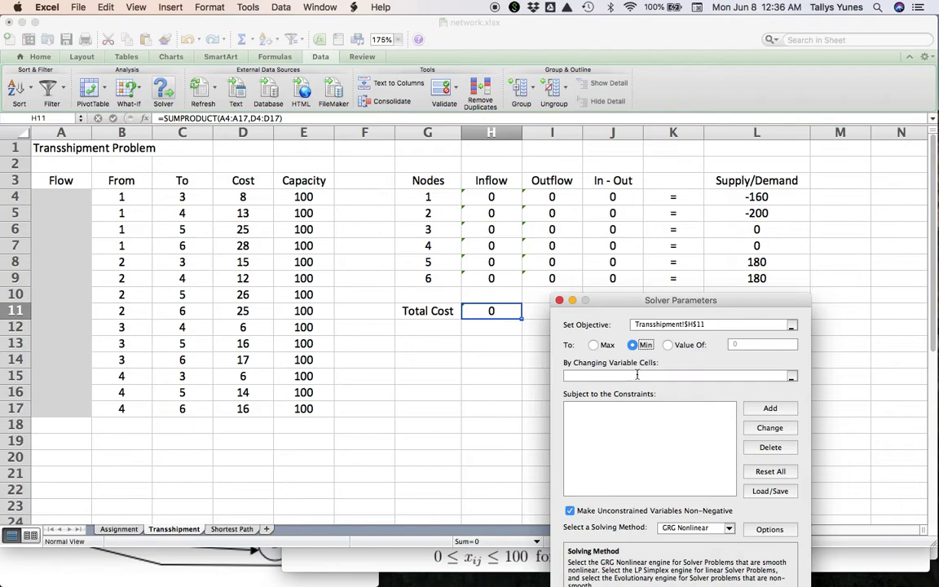
Step: Set the Solver's changing variable cells to the flow range A4:A17
click(637, 374)
click(61, 197)
drag(61, 197, 69, 407)
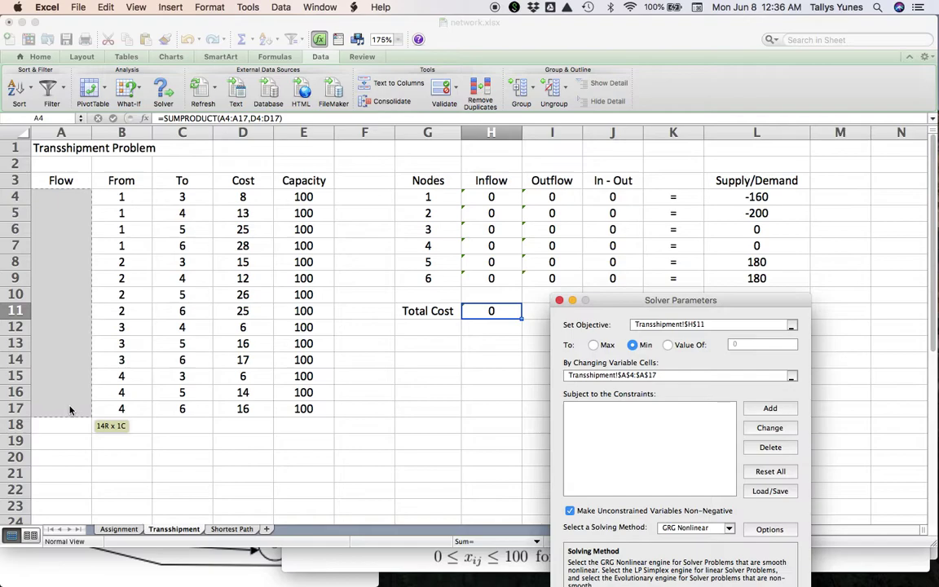
Step: Add the Solver constraint that the net flows J4:J9 equal the supply/demand values L4:L9
click(771, 407)
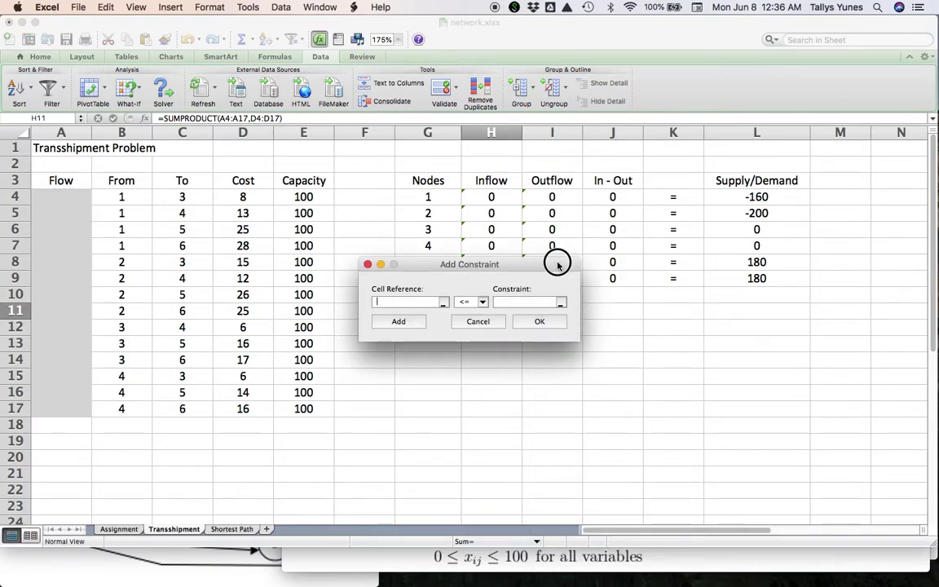
drag(559, 264, 745, 354)
drag(632, 198, 635, 278)
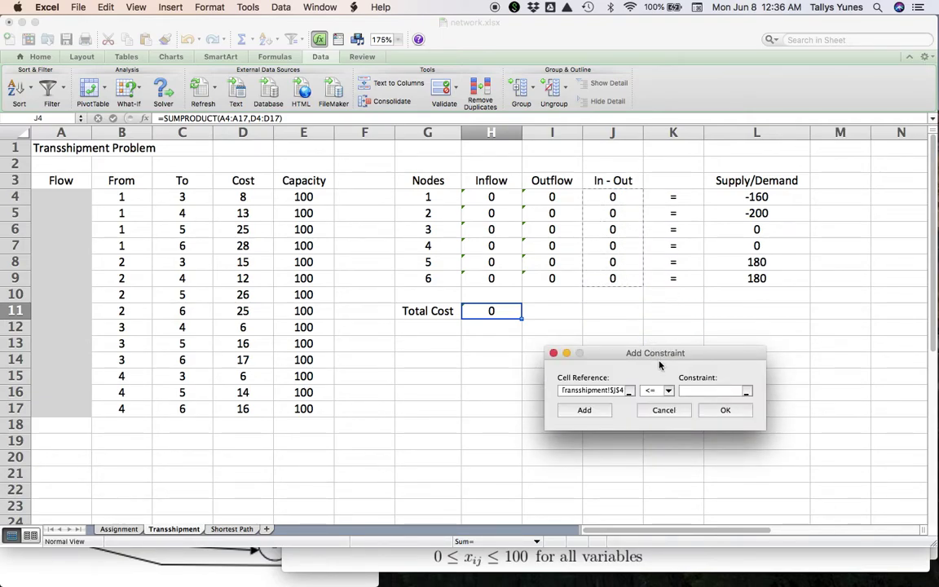
click(659, 390)
click(665, 413)
click(777, 200)
drag(780, 196, 781, 281)
click(606, 412)
Step: Minimize the lecture3-complete.pdf, lecture3.pdf and transship.png windows in Preview and return to the Add Constraint dialog in Excel
click(680, 556)
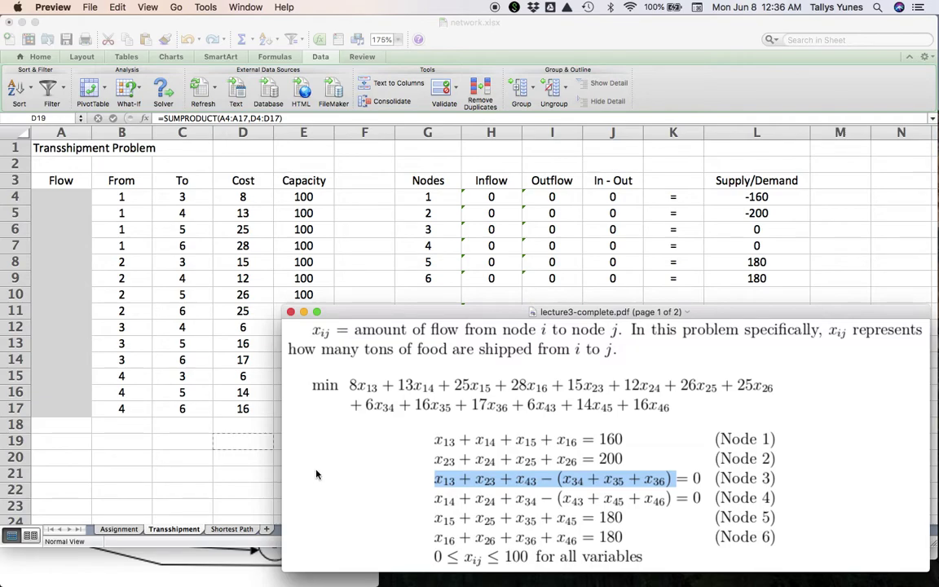
click(303, 312)
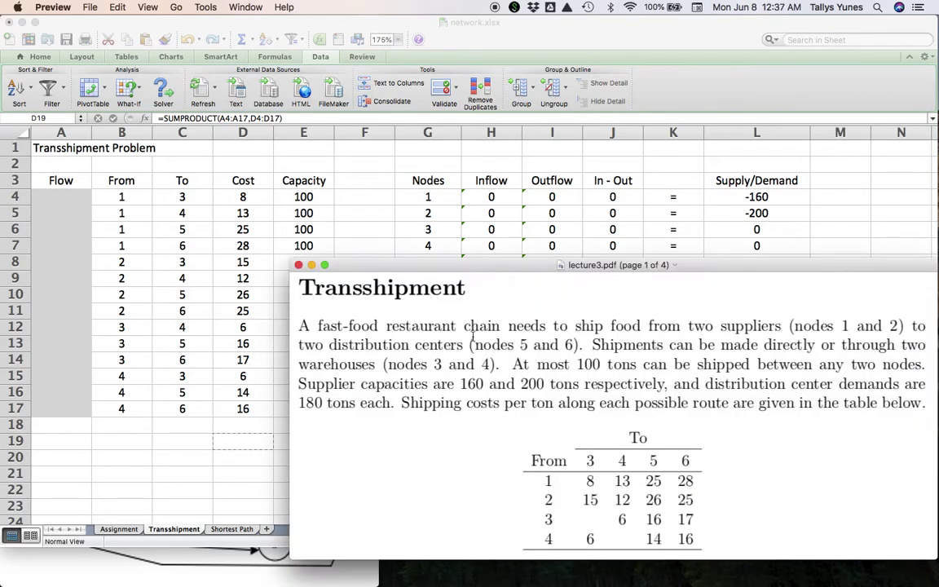
click(313, 266)
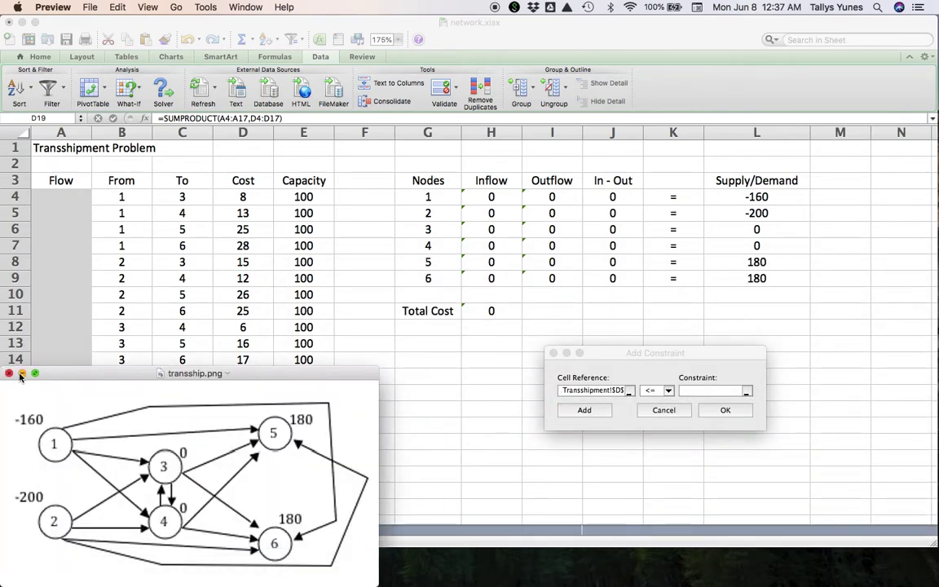
click(22, 373)
click(597, 356)
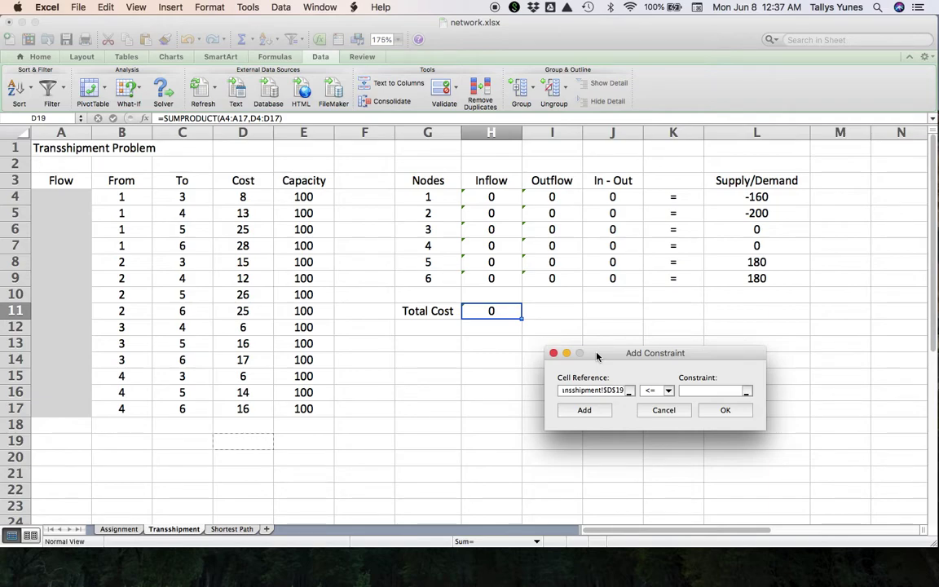
drag(623, 391, 558, 389)
key(BackSpace)
key(Right)
key(Right)
key(Right)
key(Right)
key(Right)
key(Right)
key(Right)
key(Right)
key(Right)
key(Right)
key(Right)
key(Right)
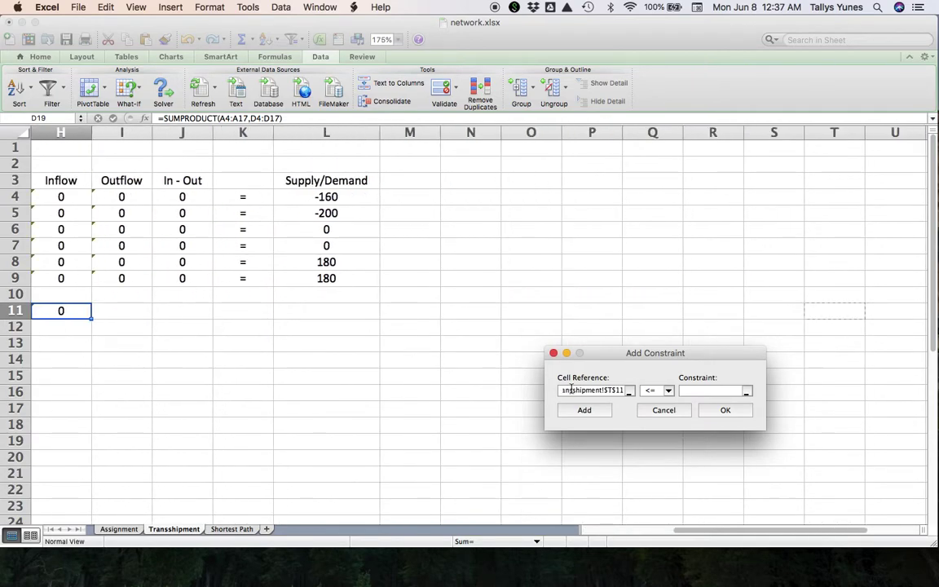
key(Left)
key(Left)
key(Left)
key(Left)
key(Left)
key(Left)
key(Left)
key(Left)
key(Left)
key(Left)
key(Left)
key(Left)
key(Left)
key(Left)
key(Left)
key(Left)
key(Left)
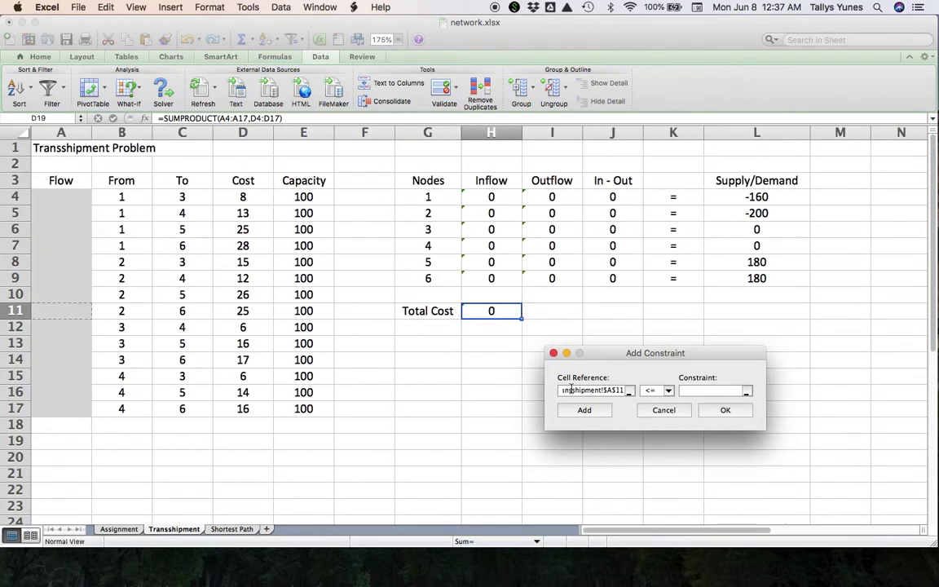
click(664, 411)
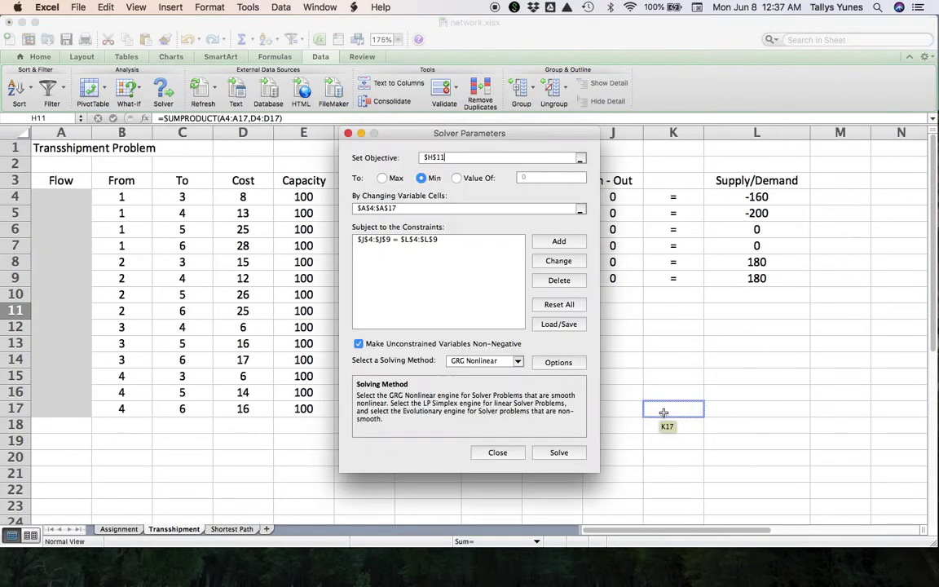
Step: Add the Solver constraint that the flows A4:A17 are less than or equal to the capacities E4:E17
click(571, 242)
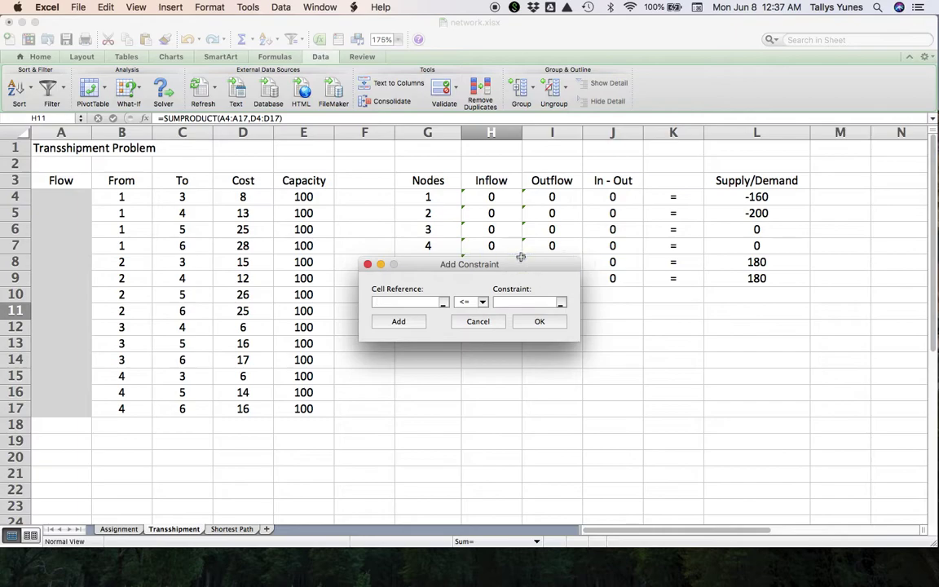
drag(522, 263, 610, 373)
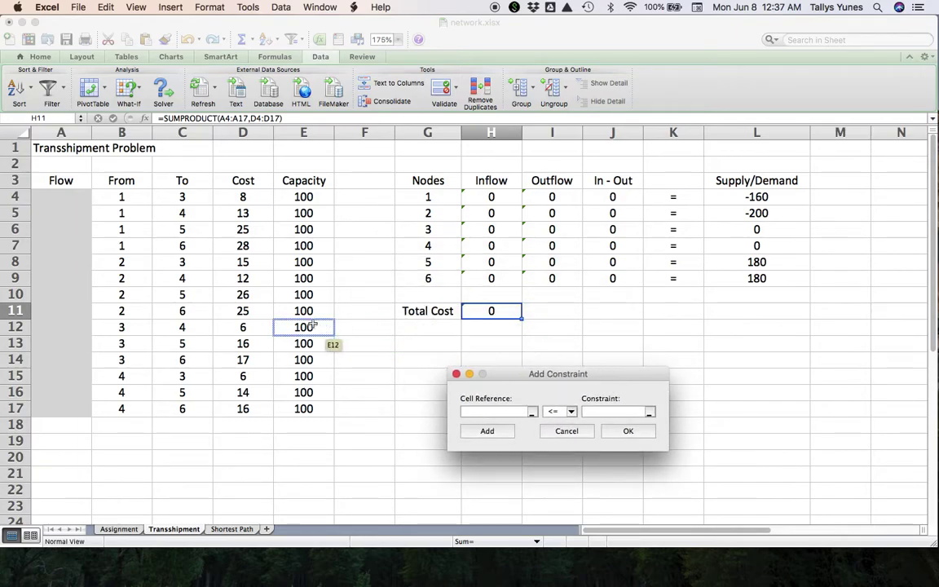
drag(62, 198, 75, 411)
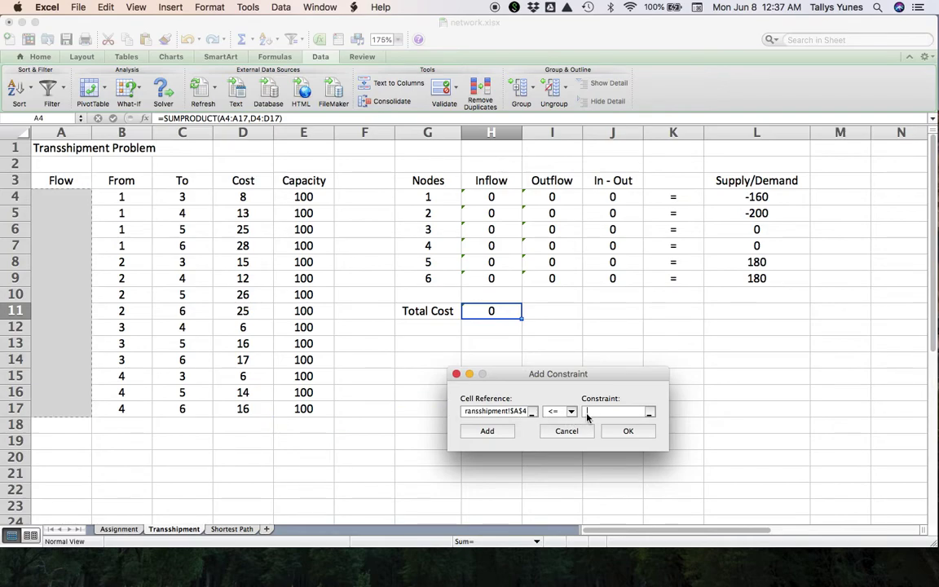
drag(312, 196, 311, 409)
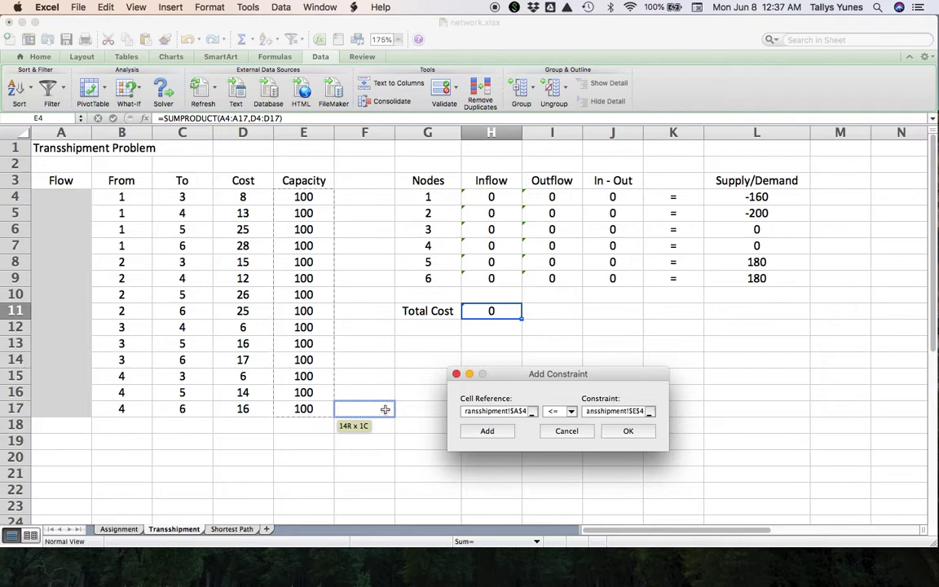
click(628, 430)
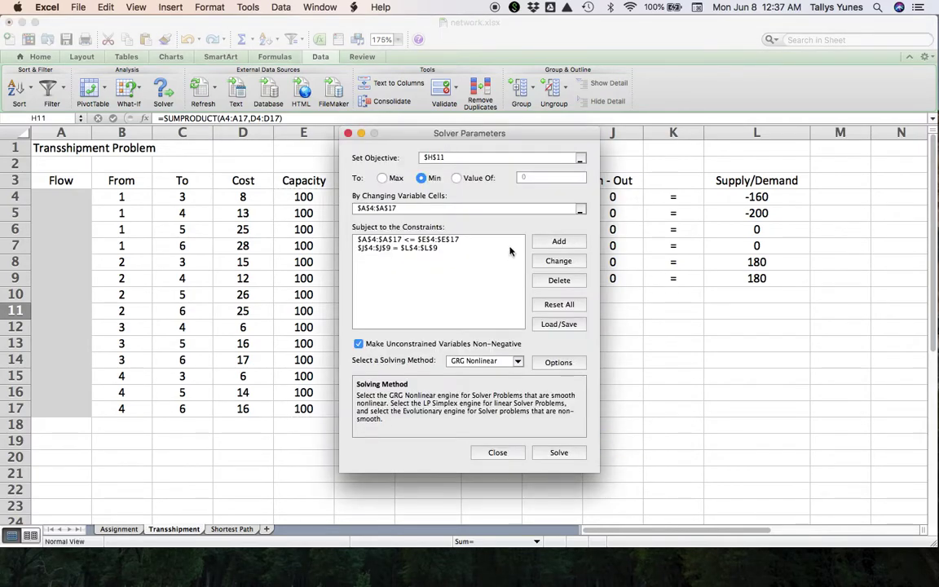
Step: Set the solving method to Simplex LP, solve the model and keep the Solver solution
drag(530, 136, 773, 324)
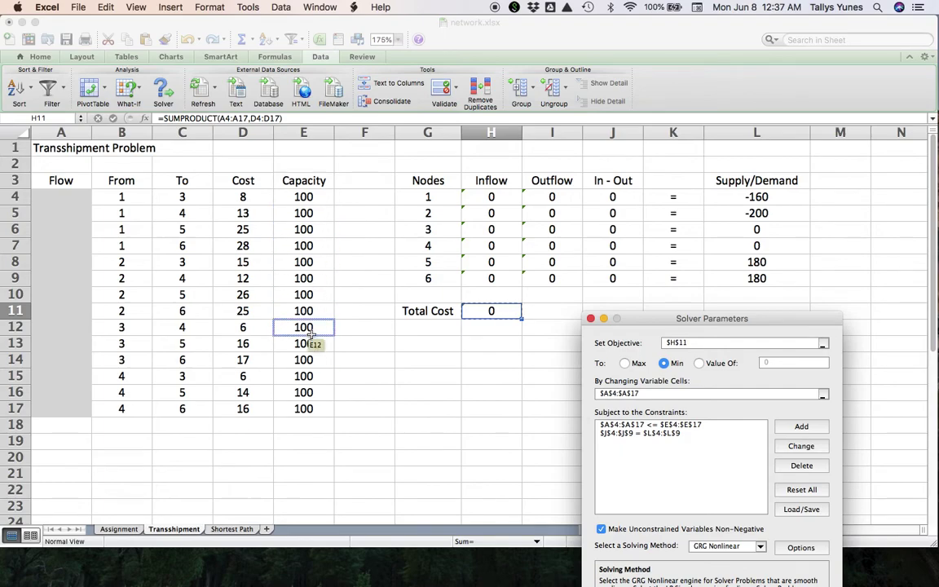
click(748, 320)
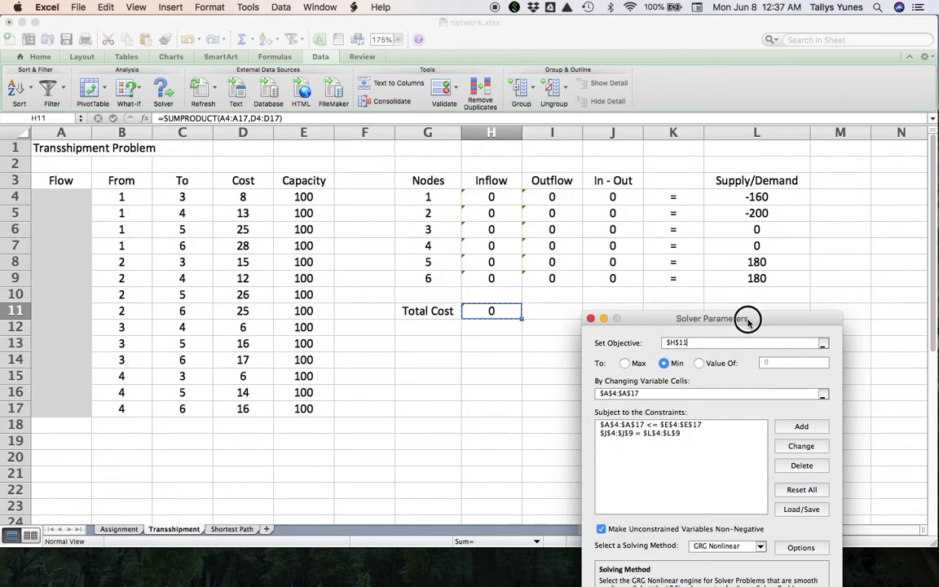
drag(748, 320, 713, 233)
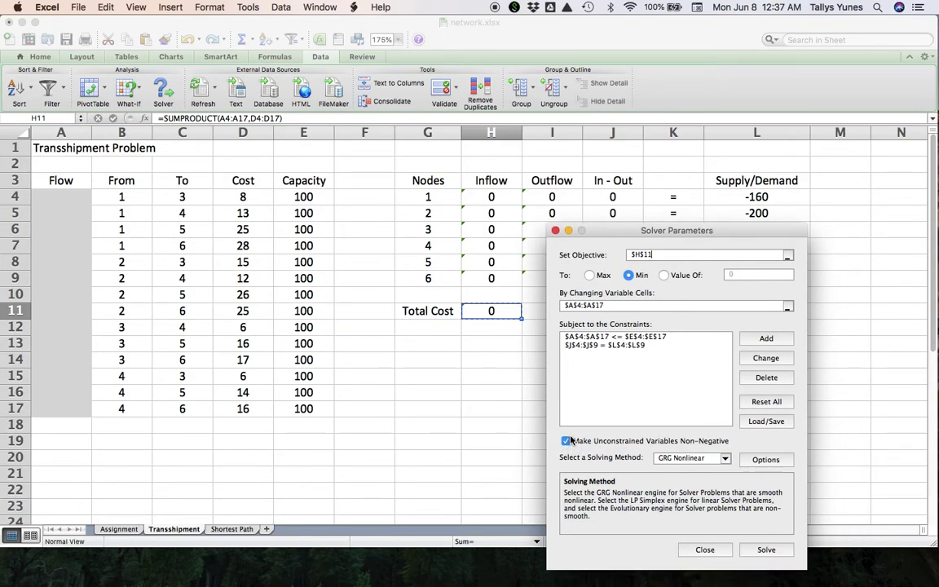
click(693, 458)
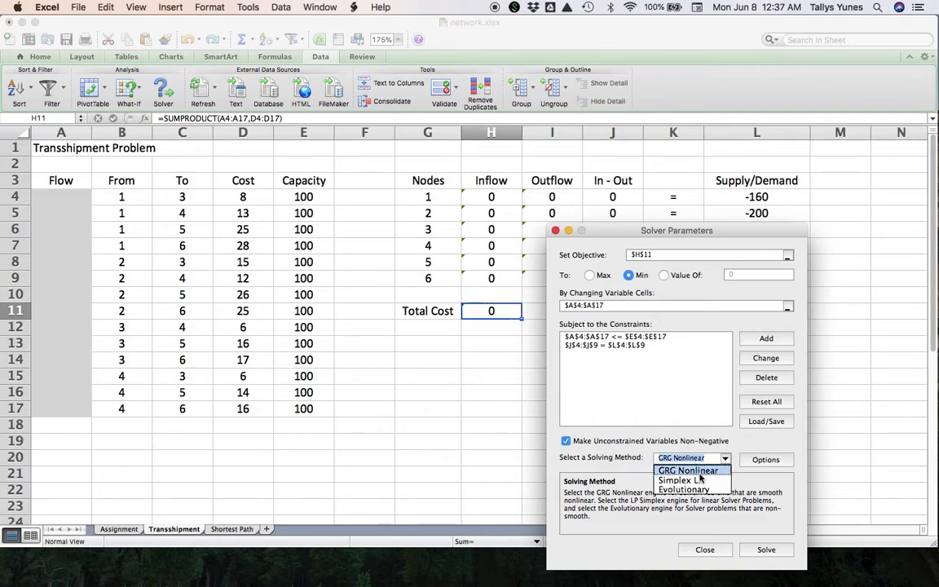
click(685, 480)
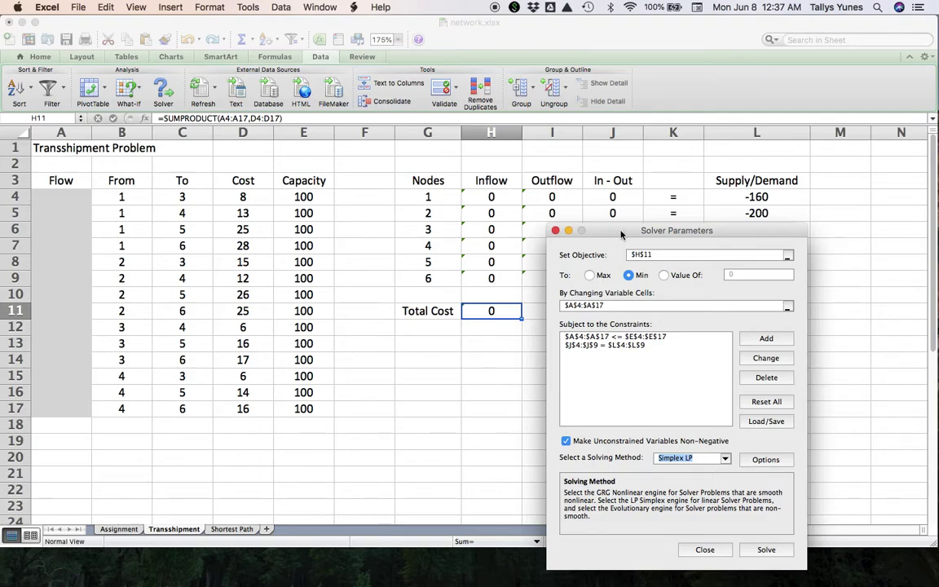
drag(622, 234, 601, 217)
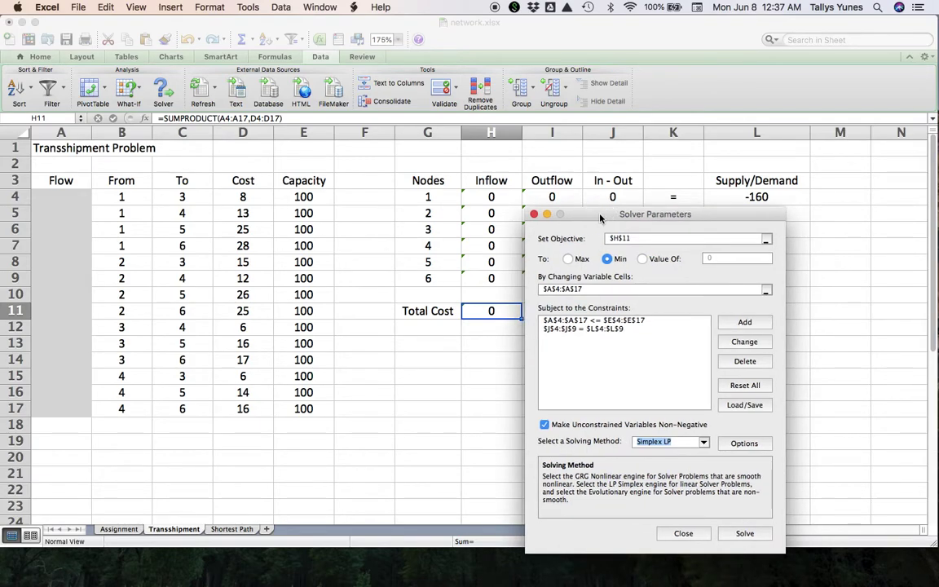
click(683, 533)
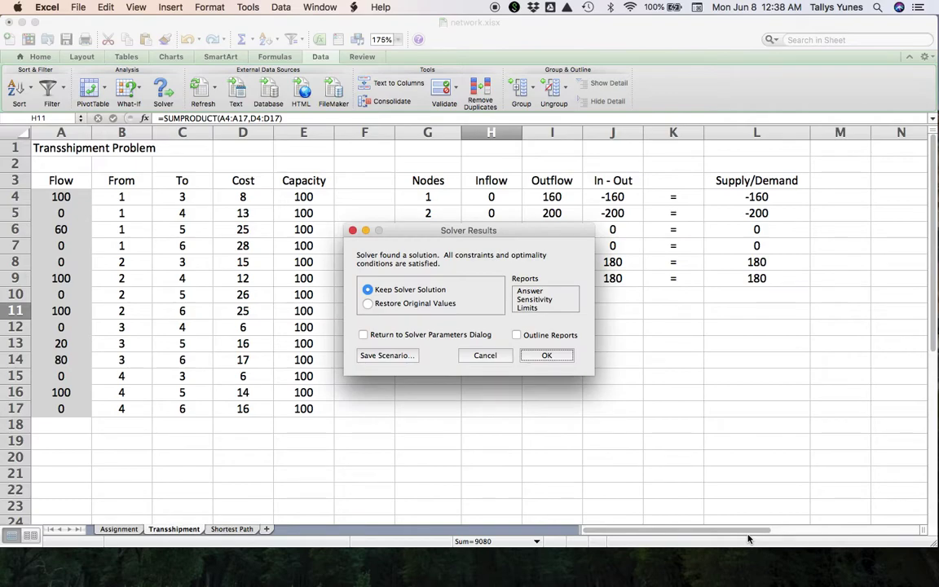
click(546, 356)
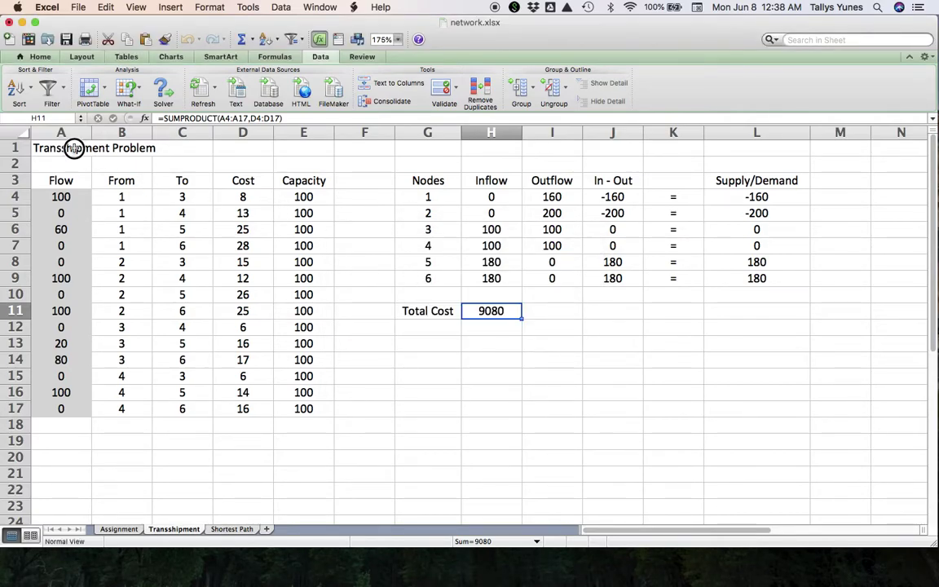
Step: Check the total cost formula in H11 against the solved flows
click(74, 149)
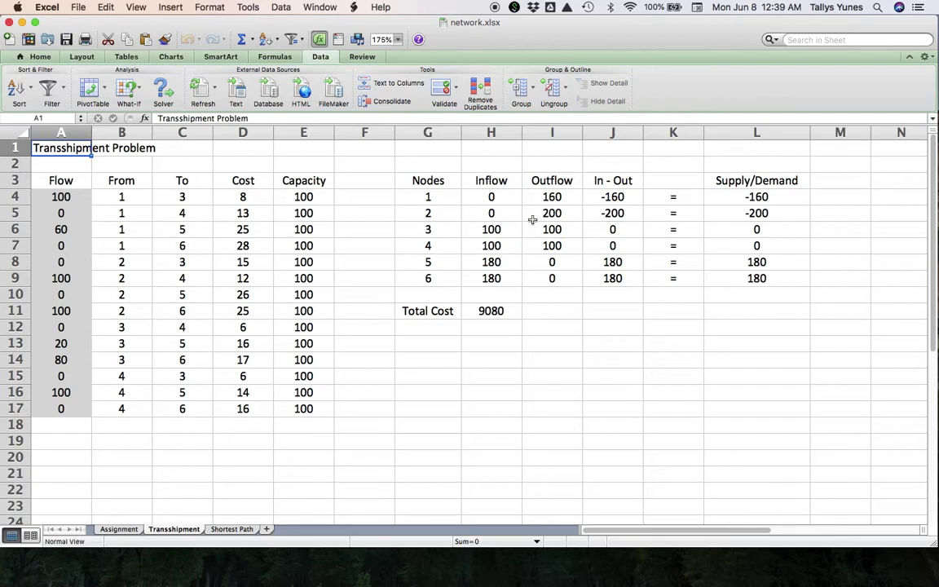
click(509, 316)
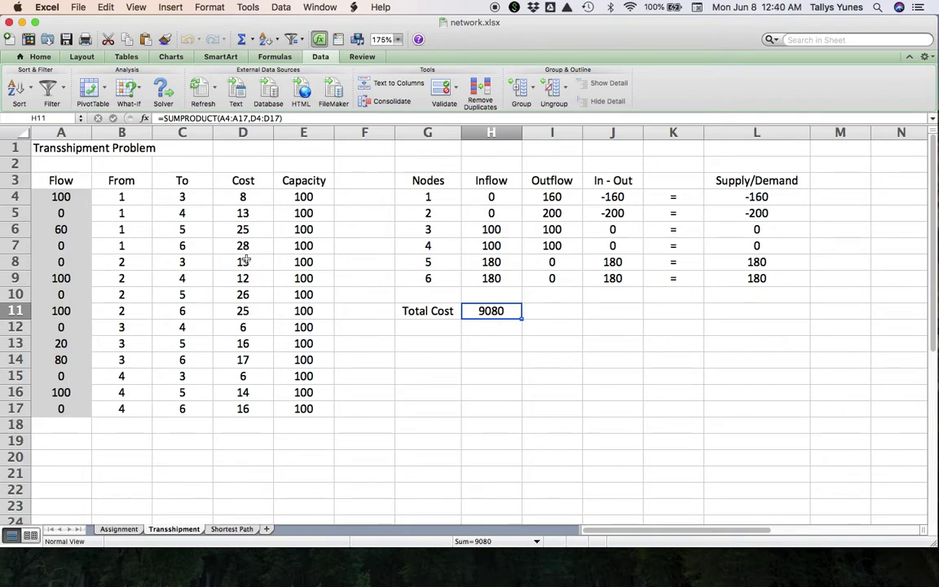
click(68, 150)
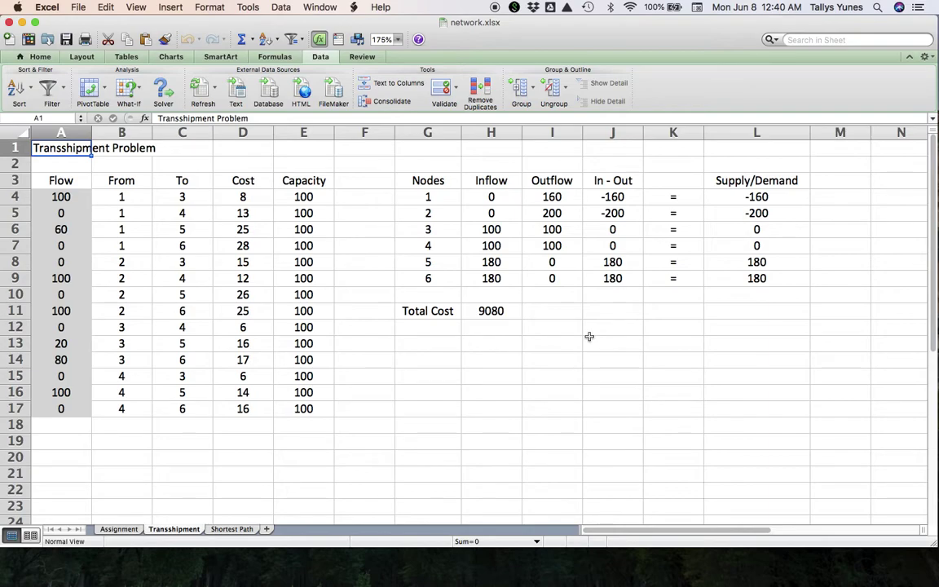
Step: Restore lecture3-complete.pdf in Preview and clear the highlight on the node 3 equation to review the formulation
mouse_move(743, 582)
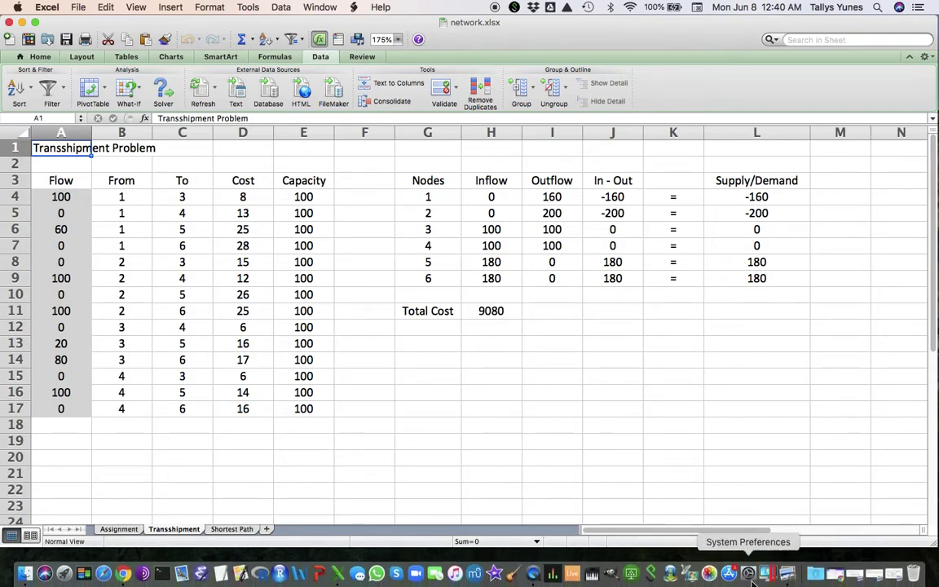
click(865, 575)
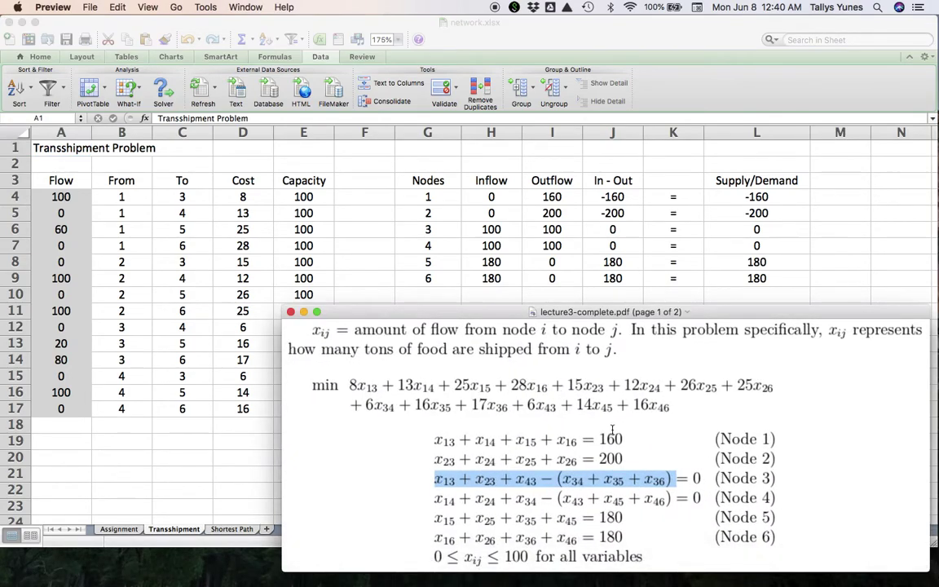
click(577, 414)
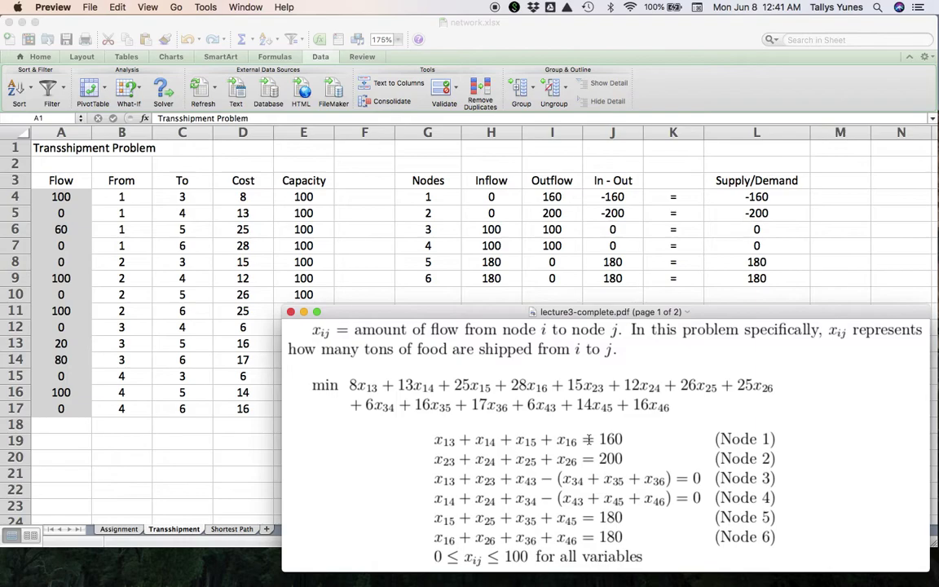
Step: Try >= as the relation sign for node 1 in K4 of the Excel sheet
click(612, 142)
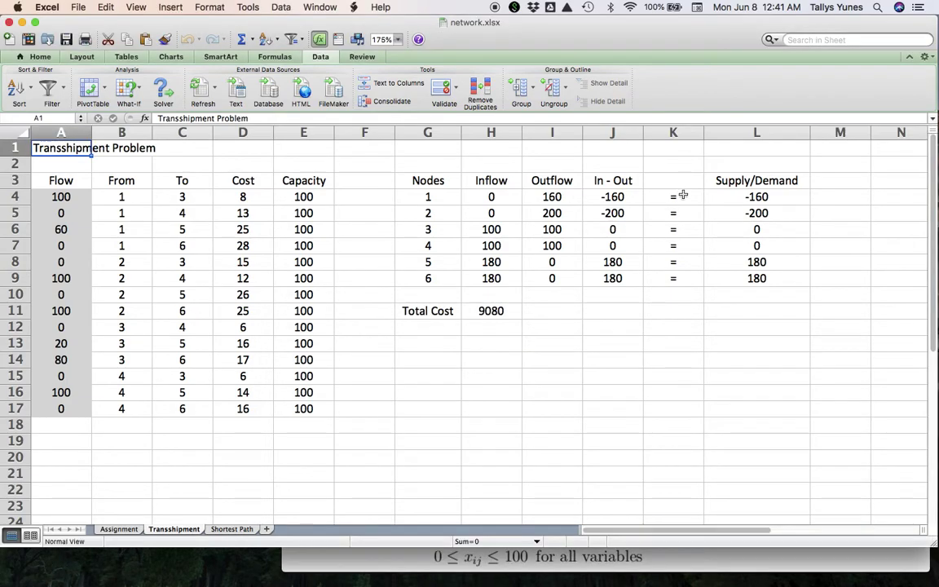
click(682, 195)
double_click(683, 197)
key(BackSpace)
text(>=)
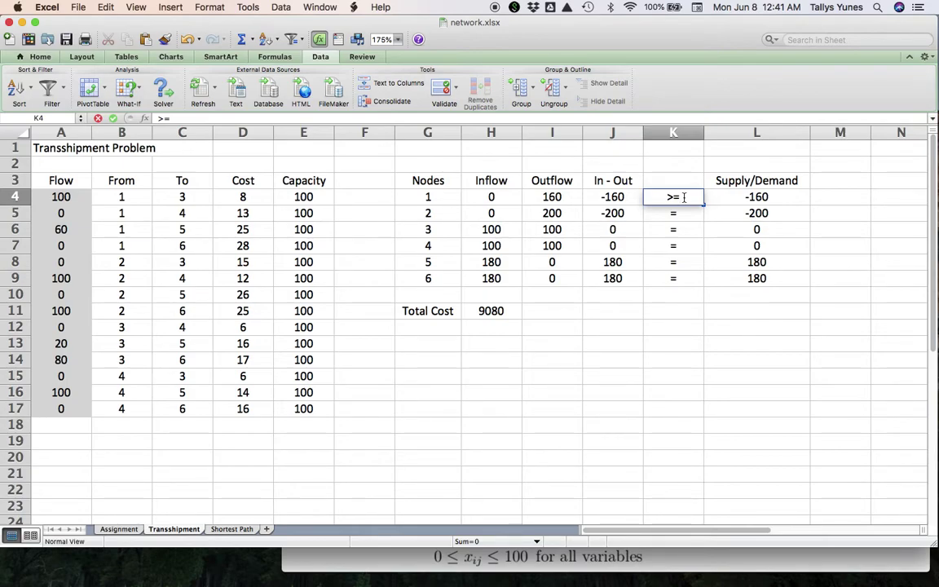
key(Escape)
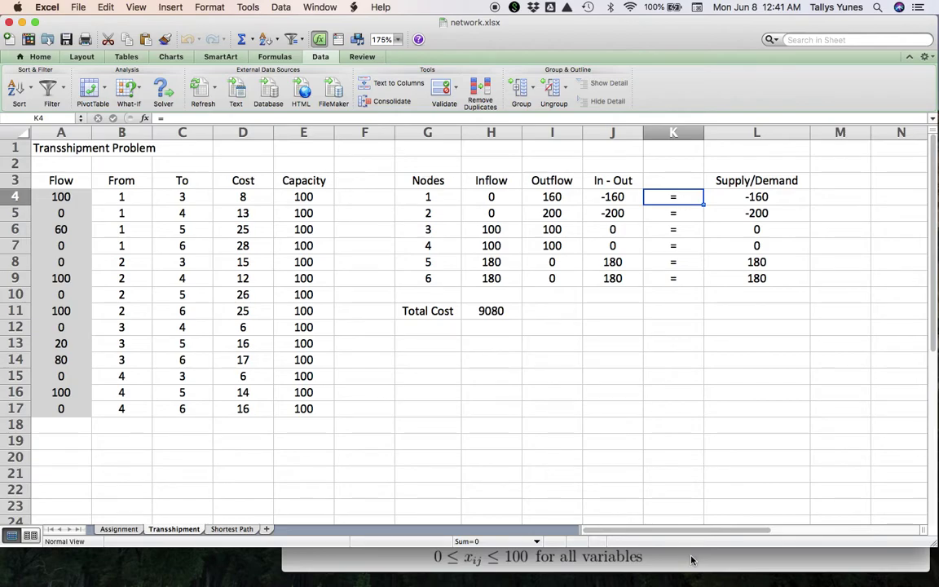
Step: Consult the demand node equations in lecture3-complete.pdf and try <= as the relation sign for node 5 in K8
click(652, 557)
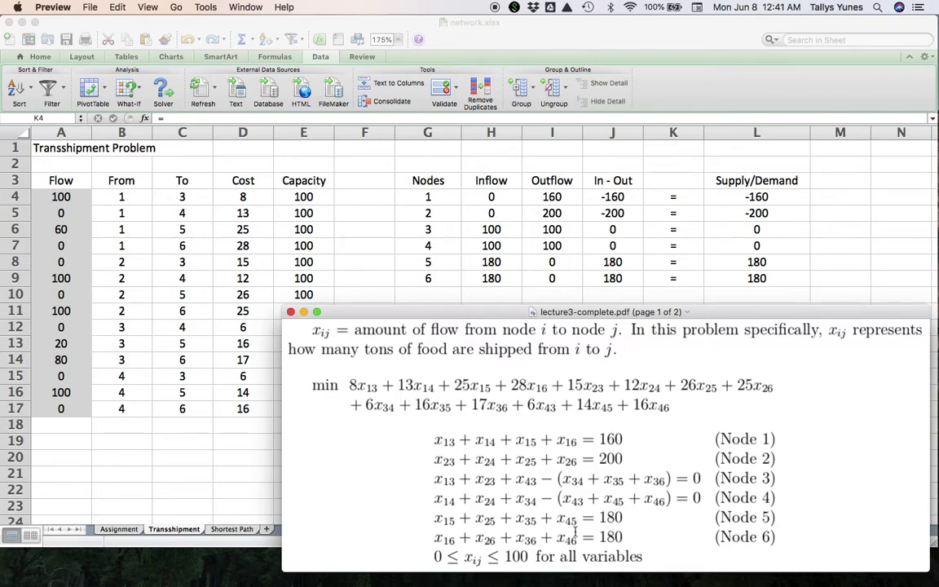
click(687, 265)
click(685, 261)
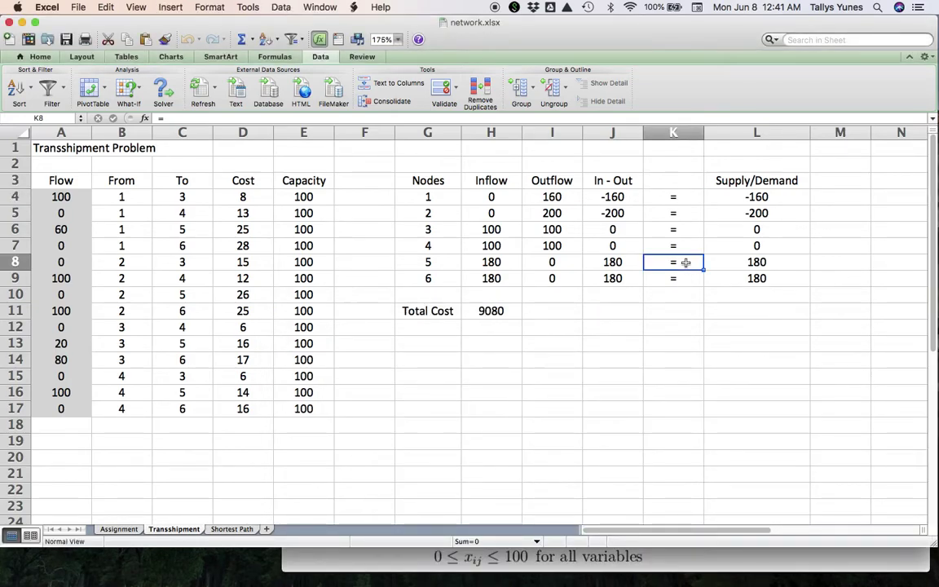
text(<=)
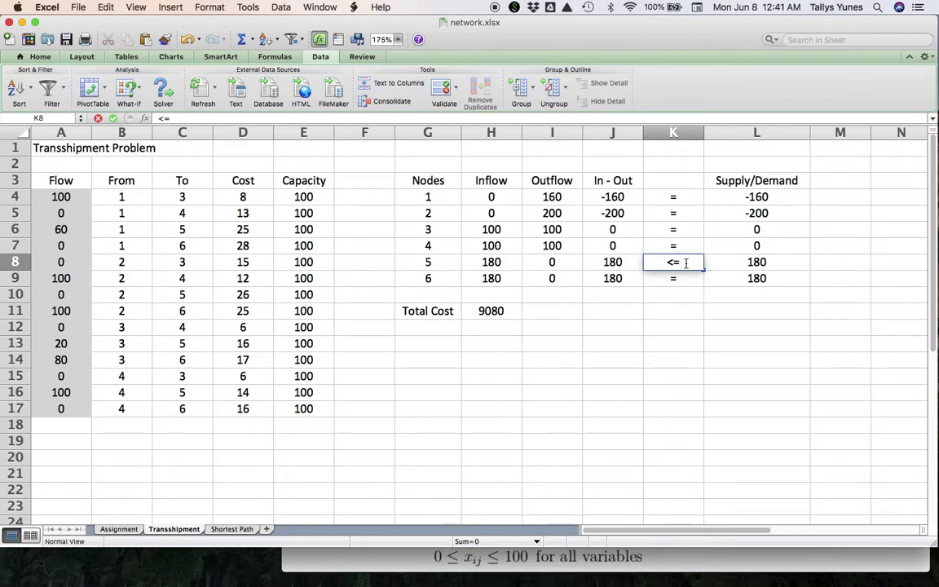
key(Escape)
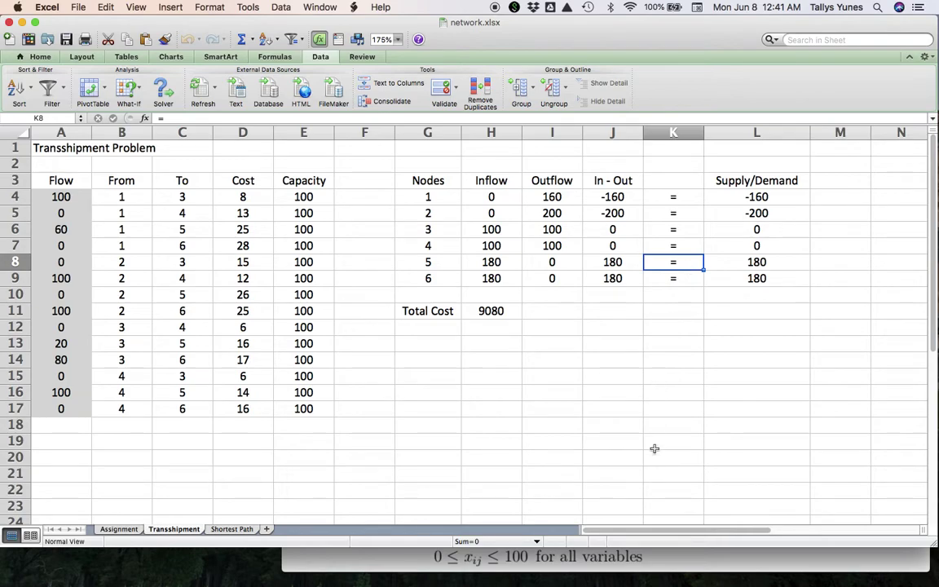
Step: Bring up lecture3-complete.pdf and transship.png in Preview to compare the network diagram with the node balance equations
click(680, 558)
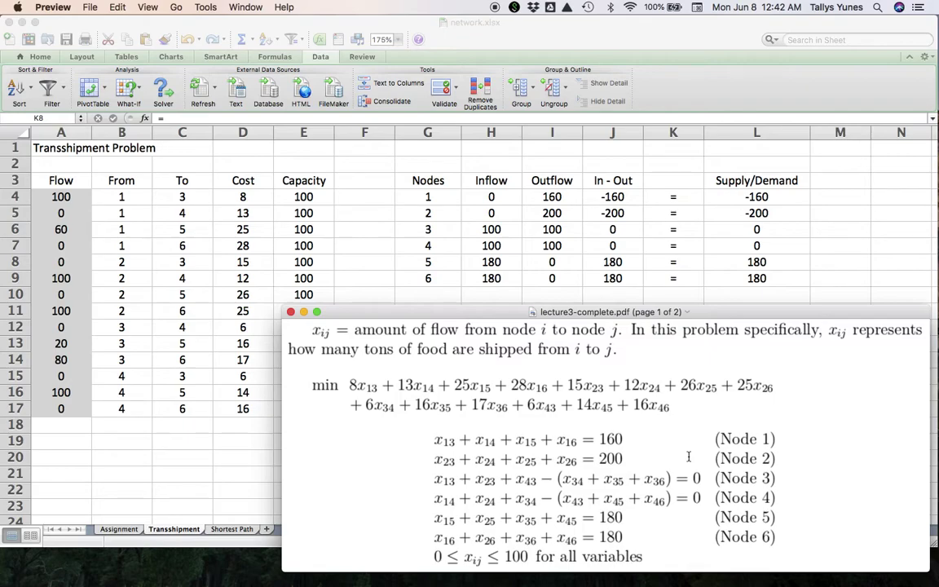
mouse_move(807, 576)
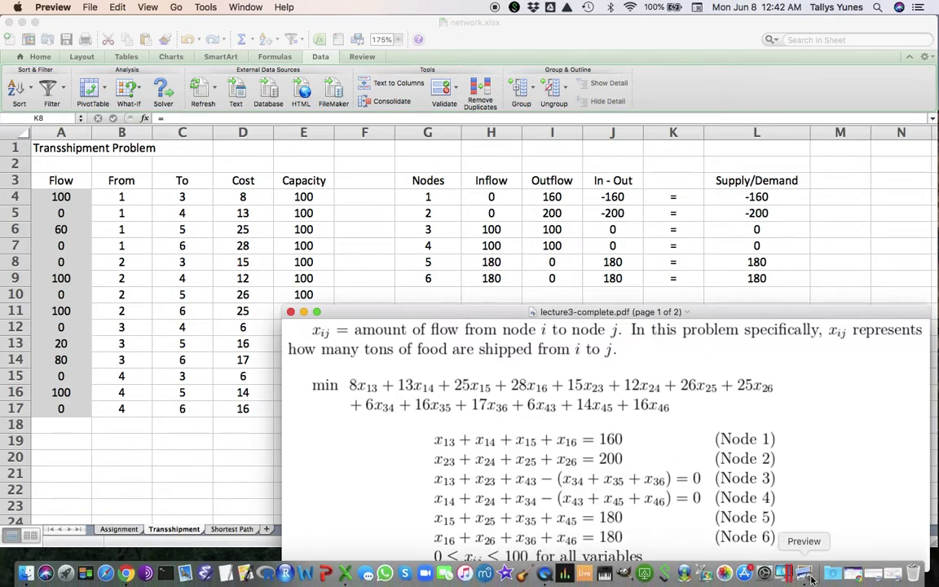
click(895, 575)
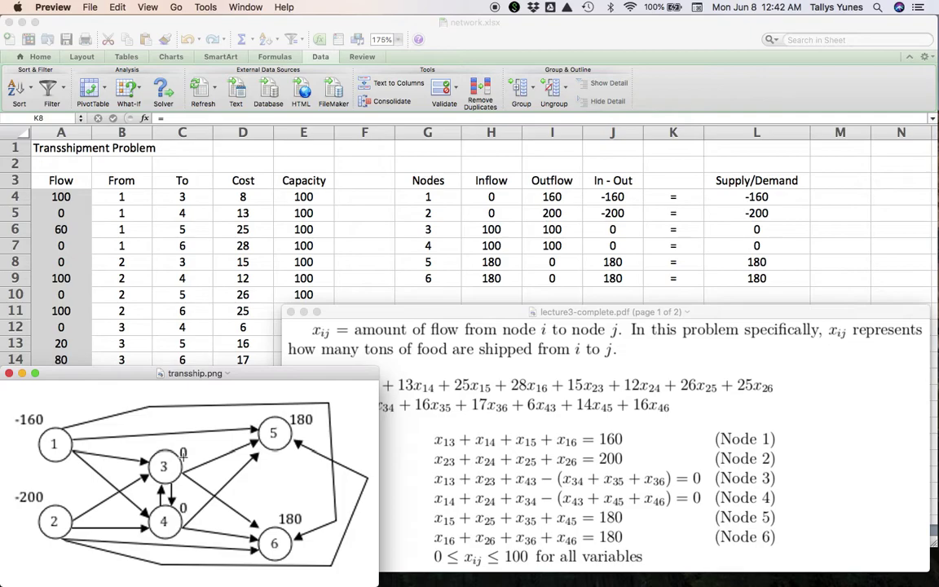
click(550, 478)
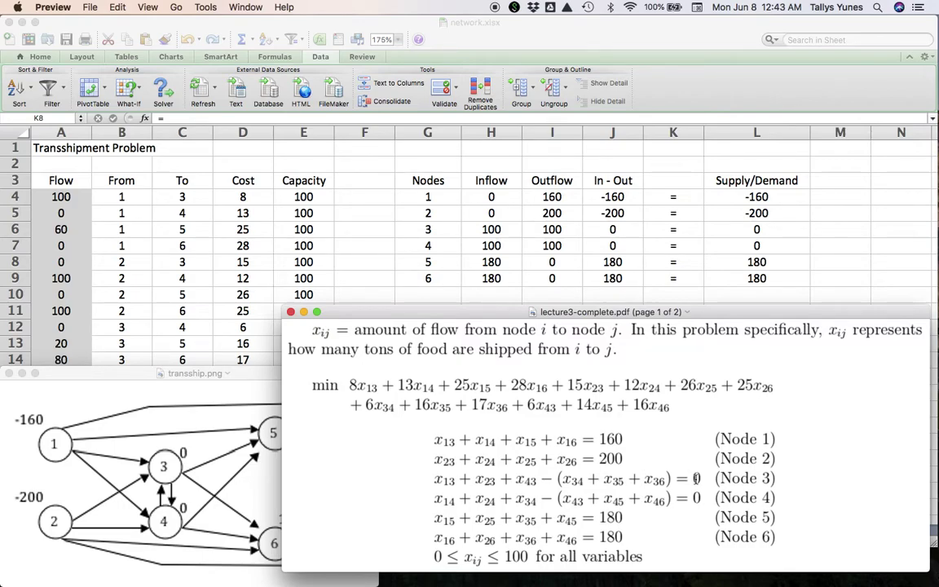
Step: In Excel, try a supply/demand value of 10 for node 3 in L6 and restore it to 0
click(659, 217)
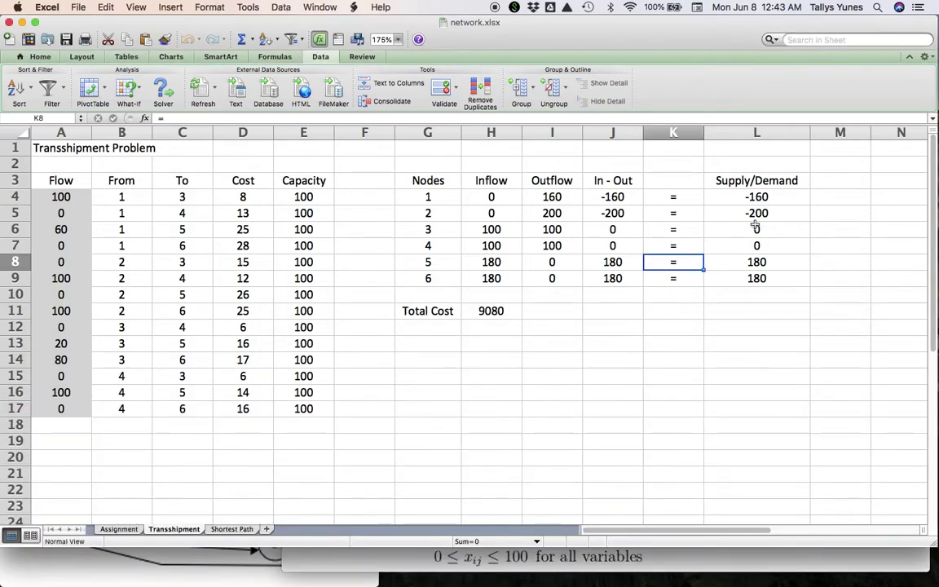
click(758, 232)
text(10)
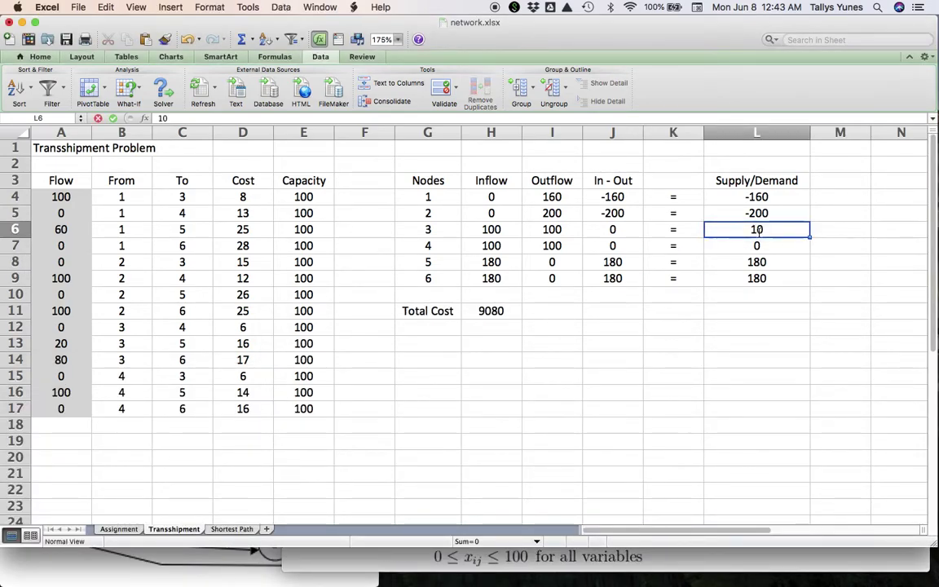
key(Return)
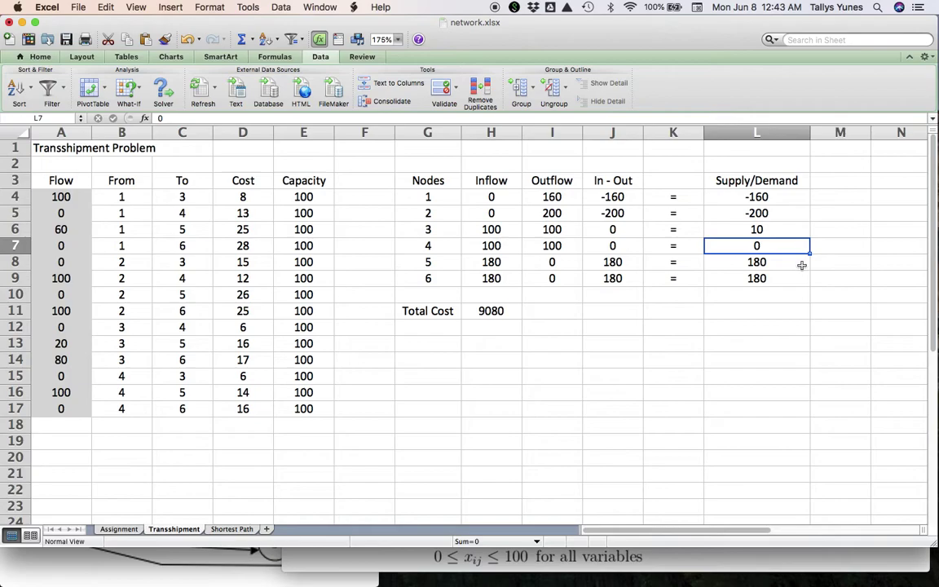
key(Up)
text(0)
key(Return)
Step: Switch to Preview and examine the transship.png network alongside the node equations in lecture3-complete.pdf
key(super+Tab)
click(220, 562)
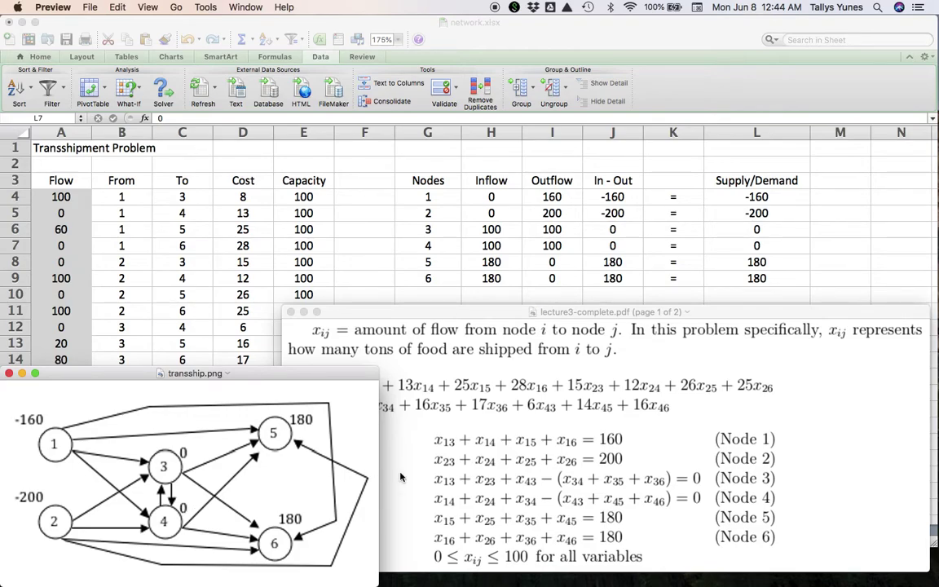
click(453, 432)
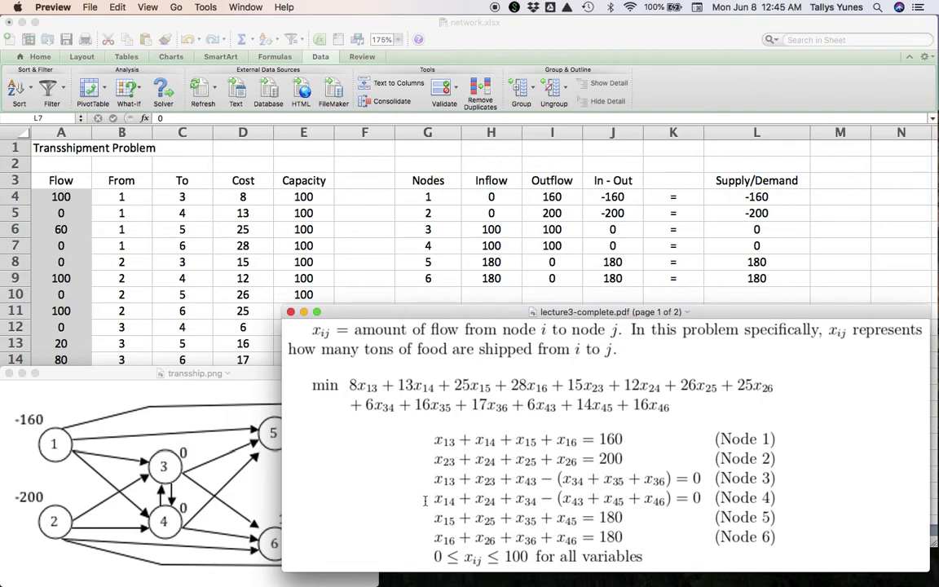
Step: Switch to Excel and try supply/demand values of -5 for node 4 in L7 and 10 for node 3 in L6
click(726, 234)
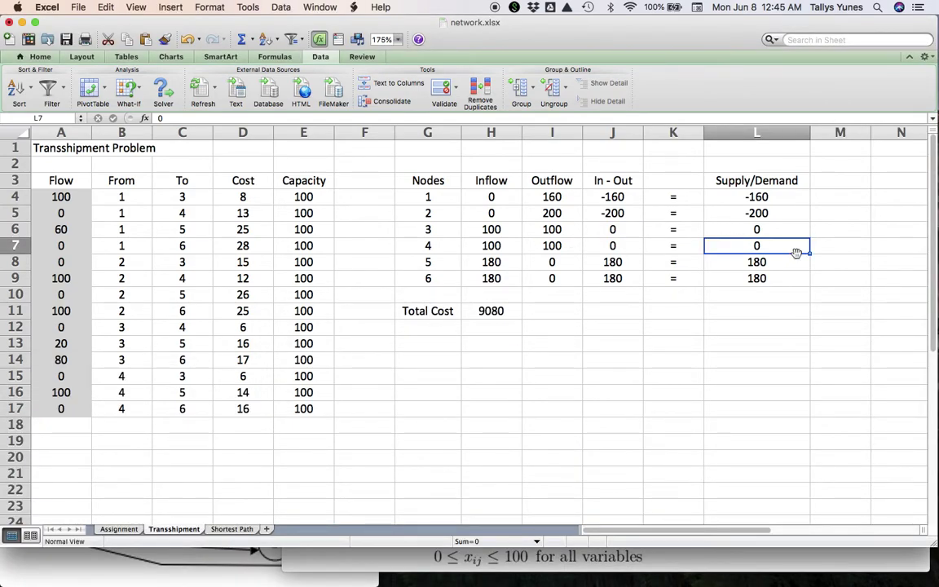
text(-5)
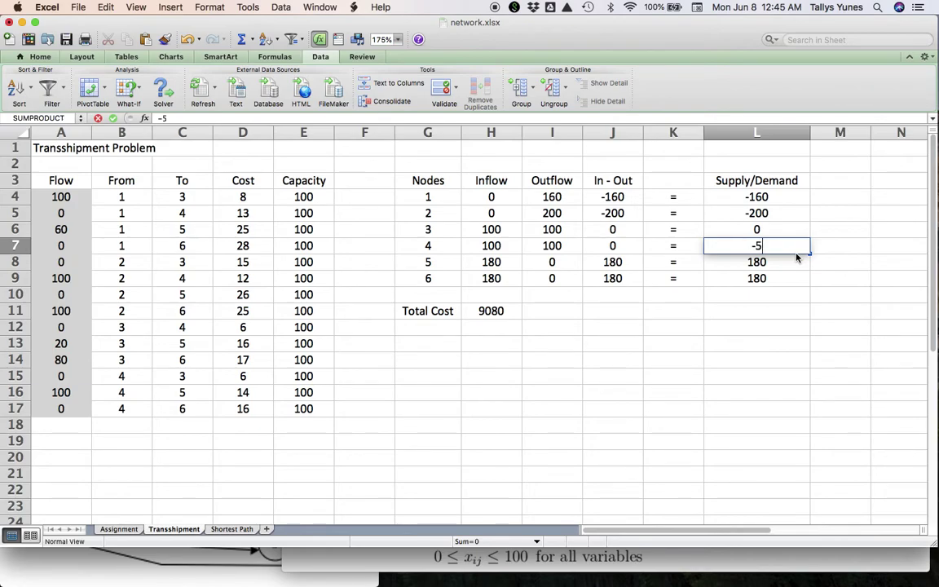
key(Return)
key(Up)
key(Up)
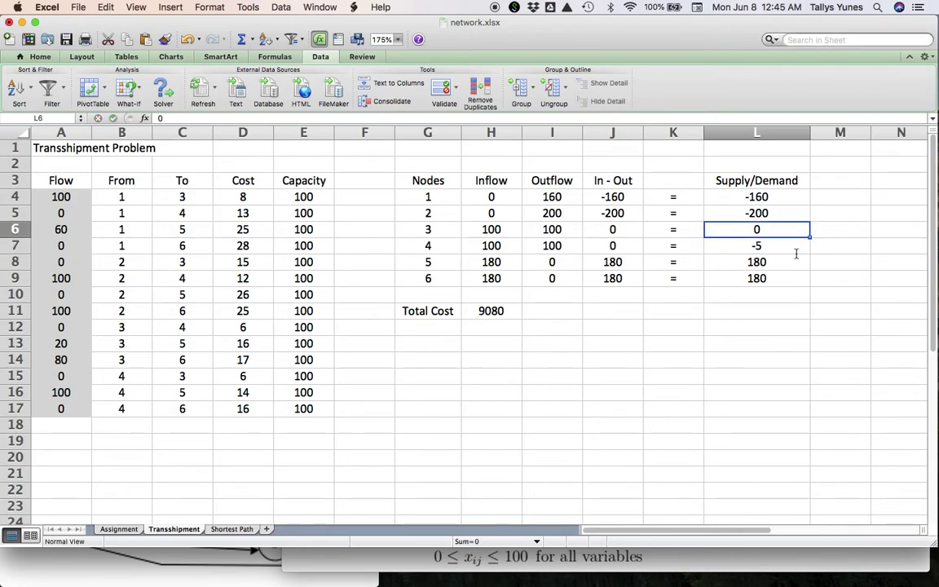
text(10)
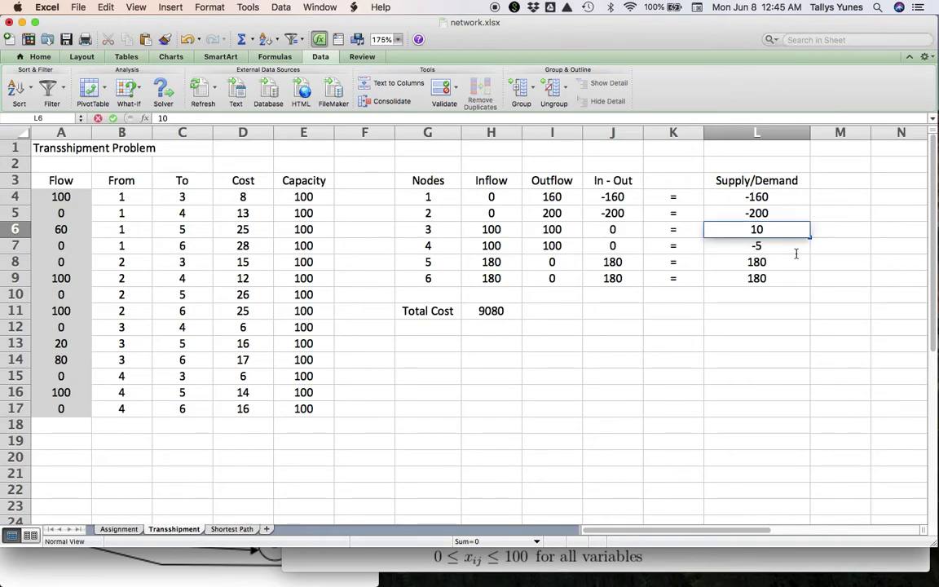
key(Return)
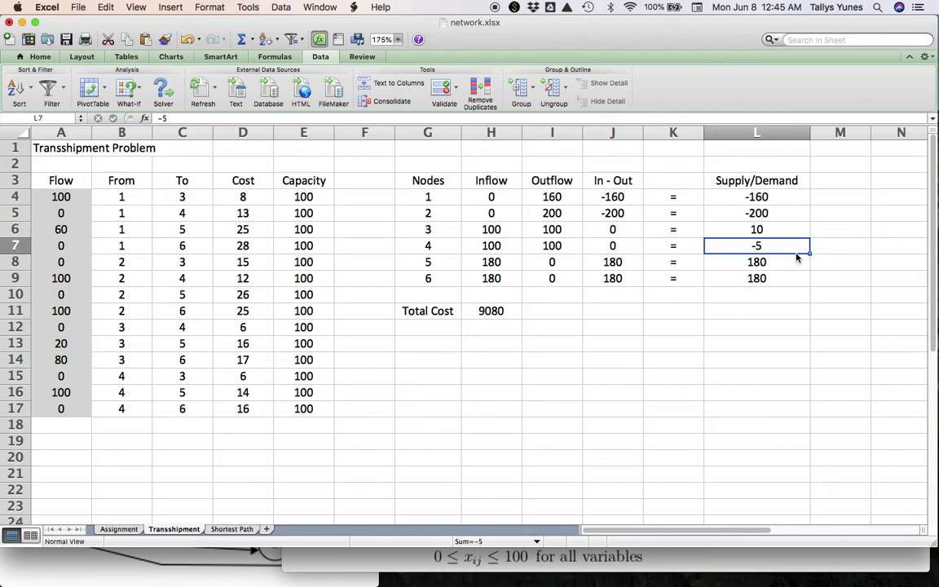
Step: Review the Supply/Demand values of the supply, transshipment and demand nodes in column L
key(Up)
key(Down)
key(Up)
key(Down)
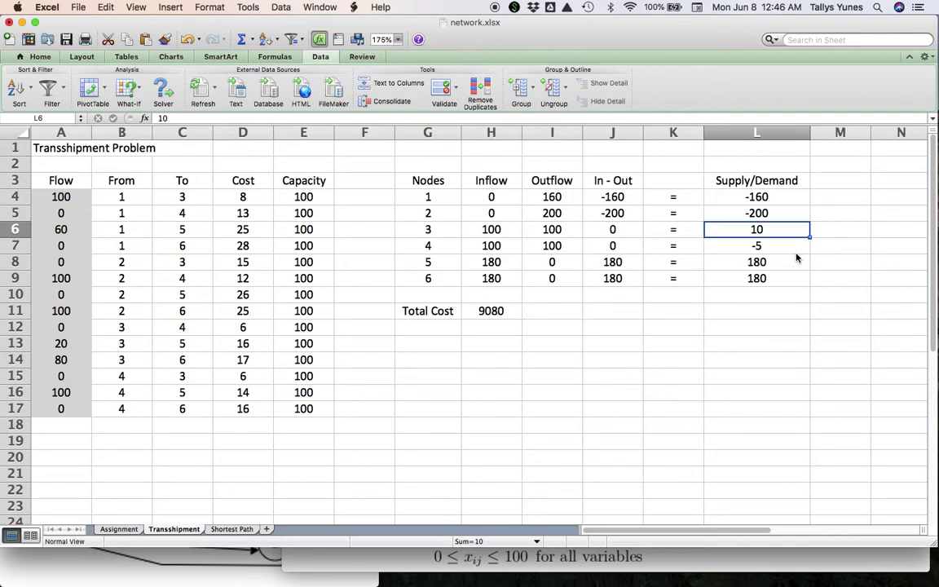
key(Up)
key(Up)
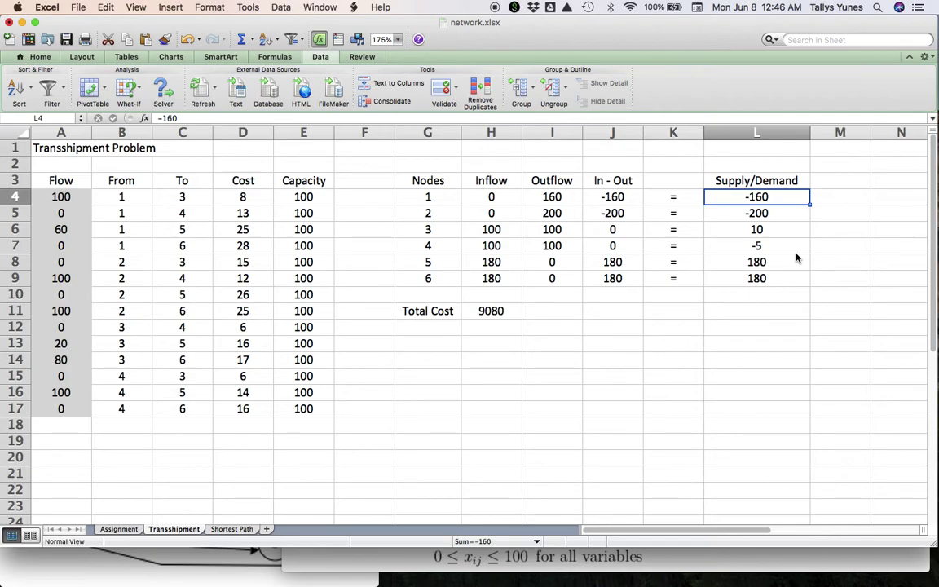
key(Down)
key(Down)
key(Down)
key(Up)
key(Up)
key(Up)
key(Down)
key(Down)
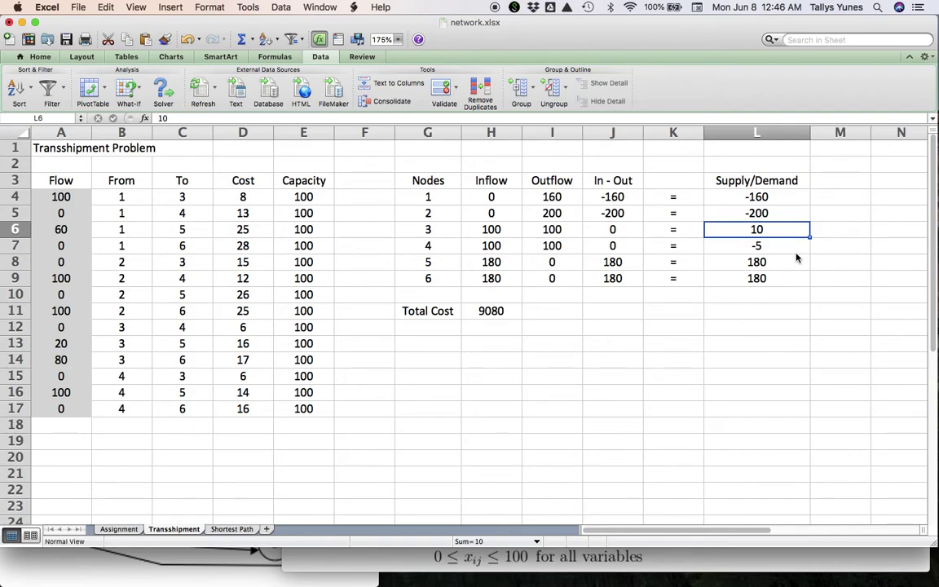
key(Down)
key(Down)
key(Down)
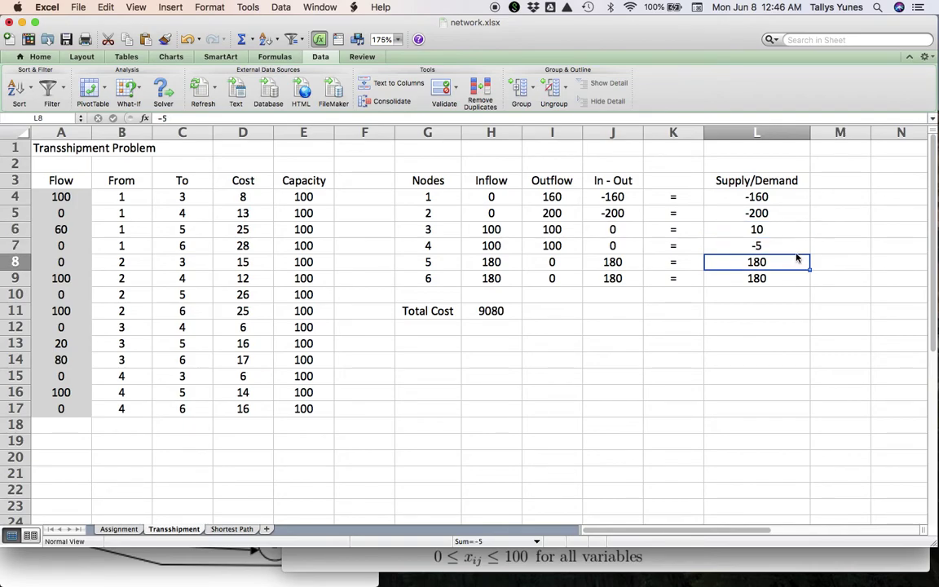
Step: Restore the supply/demand values of nodes 3 and 4 in L6 and L7 to 0
key(Up)
key(Up)
key(Up)
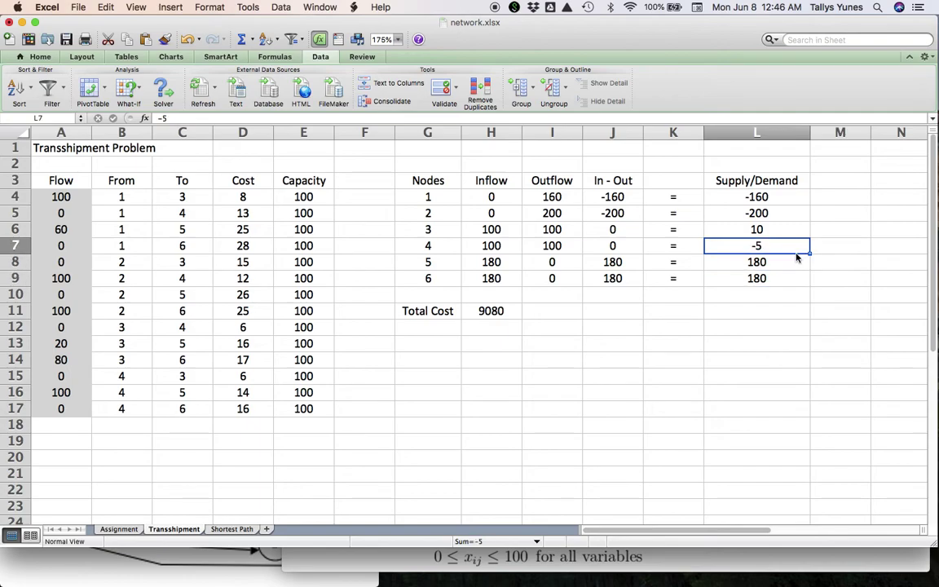
text(0)
key(Return)
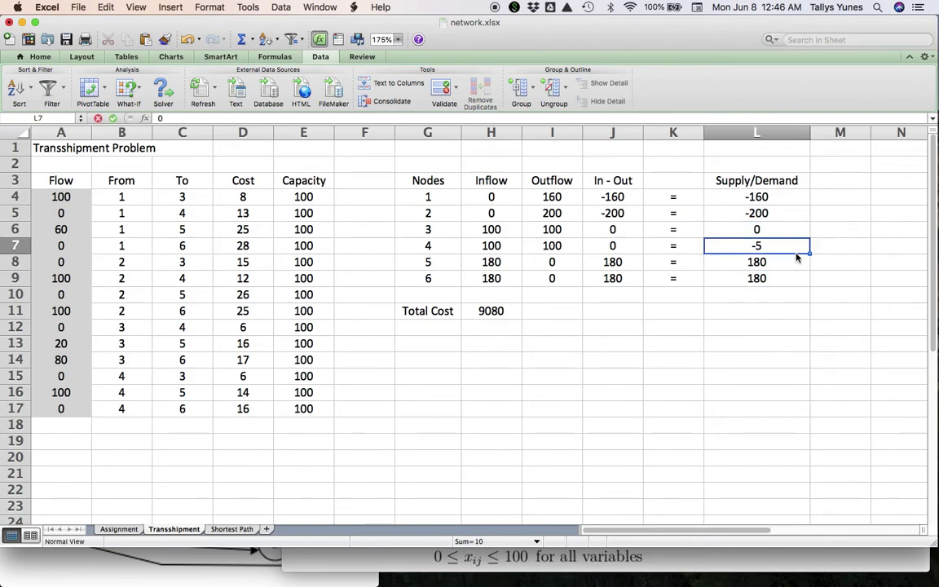
text(0)
key(Return)
Step: Review the relation signs of the node balance constraints in column K, from the supply nodes to the demand nodes
key(Up)
key(Up)
key(Up)
key(Up)
key(Left)
key(Down)
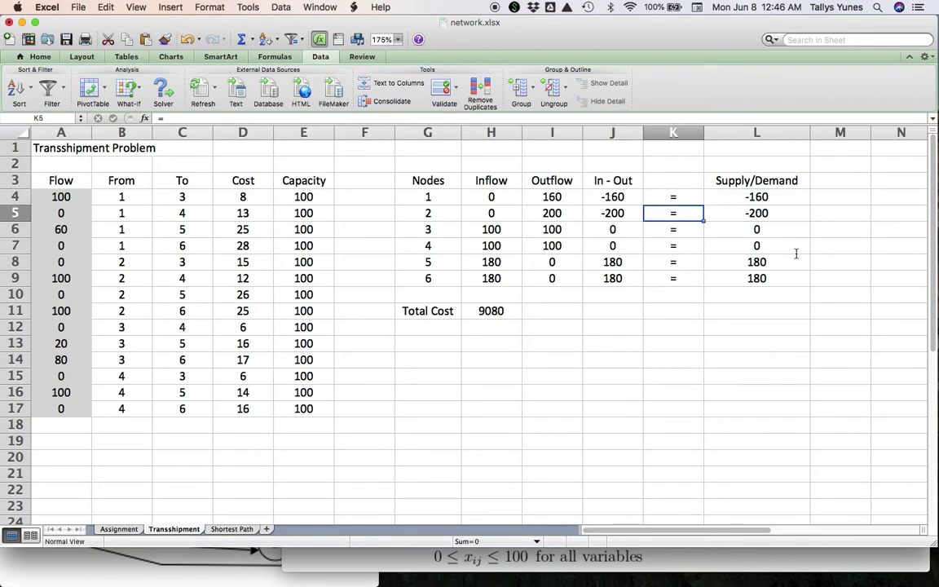
key(Down)
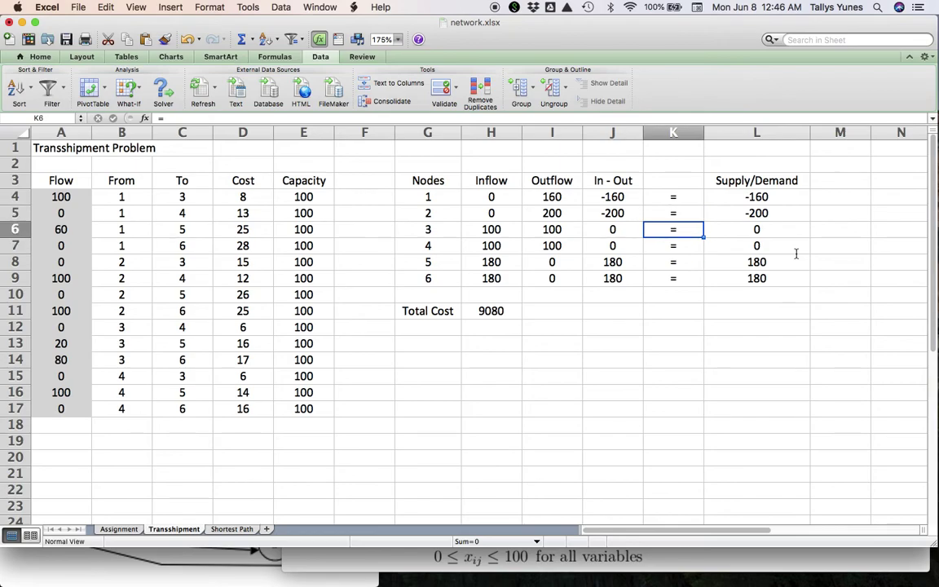
key(Down)
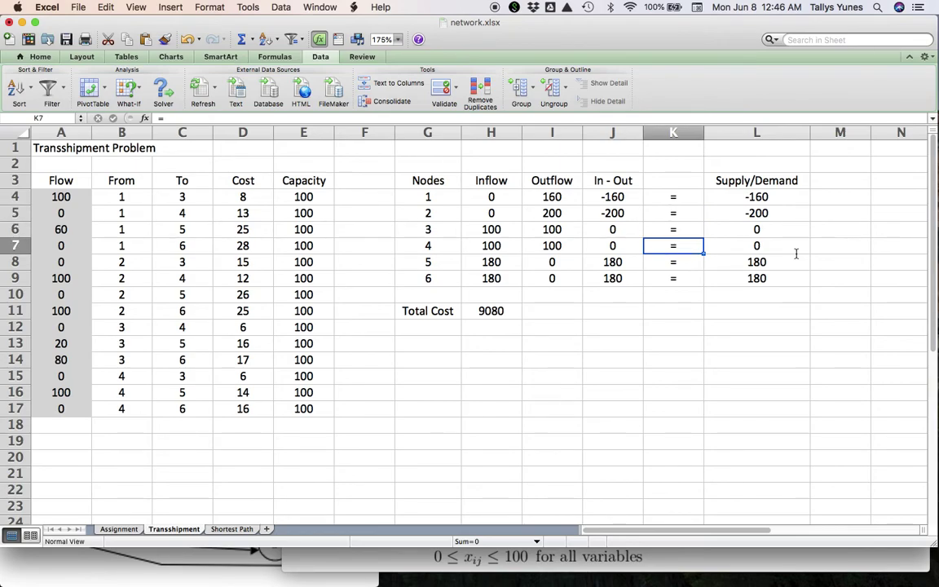
key(Down)
Step: Return the selection to the Transshipment Problem title in cell A1
key(Up)
key(Up)
key(Up)
key(Up)
key(Up)
key(Up)
key(Left)
key(Left)
key(Left)
key(Left)
key(Left)
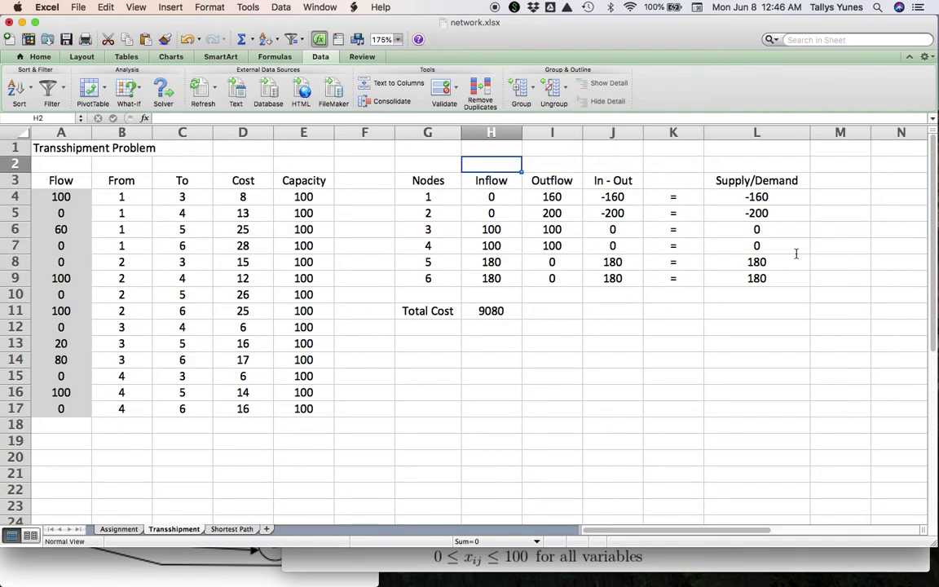
key(Left)
key(Left)
key(Left)
key(Left)
key(Left)
key(Up)
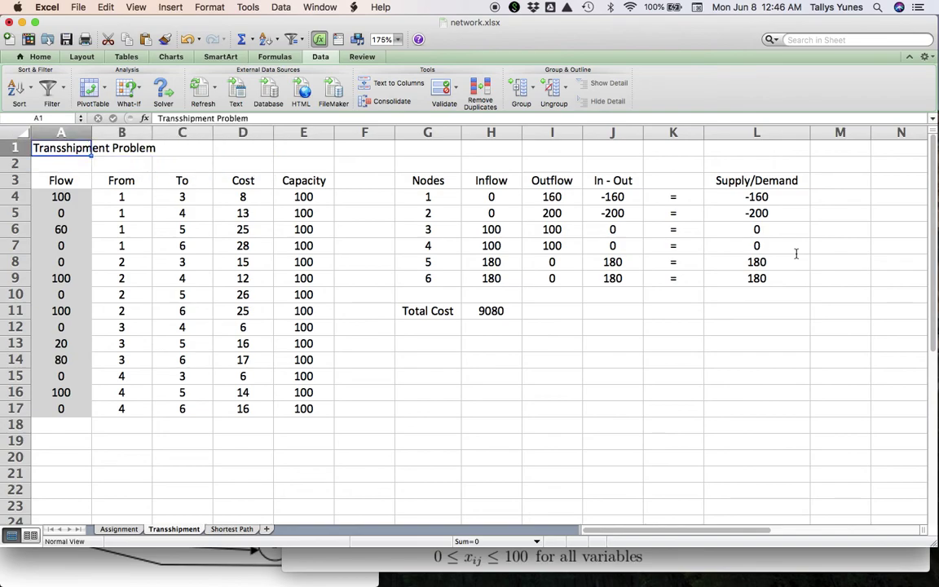